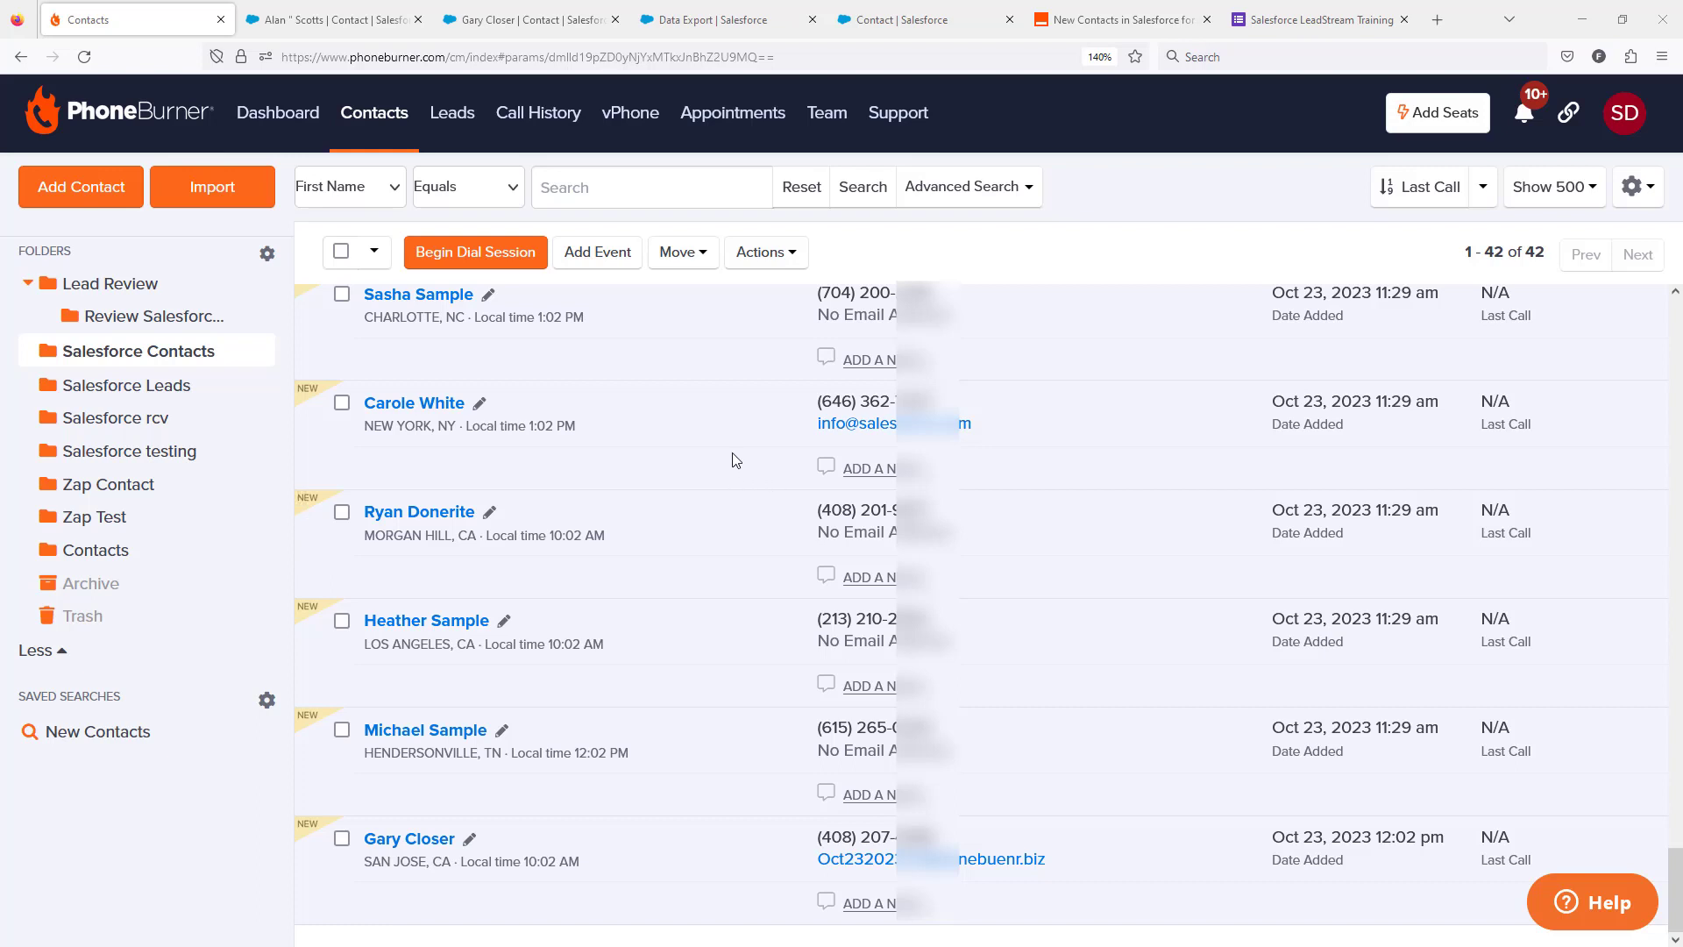
View the PhoneBurner Leads page, then switch to Salesforce's All Contacts list and show its additional list actions.
left_click(457, 130)
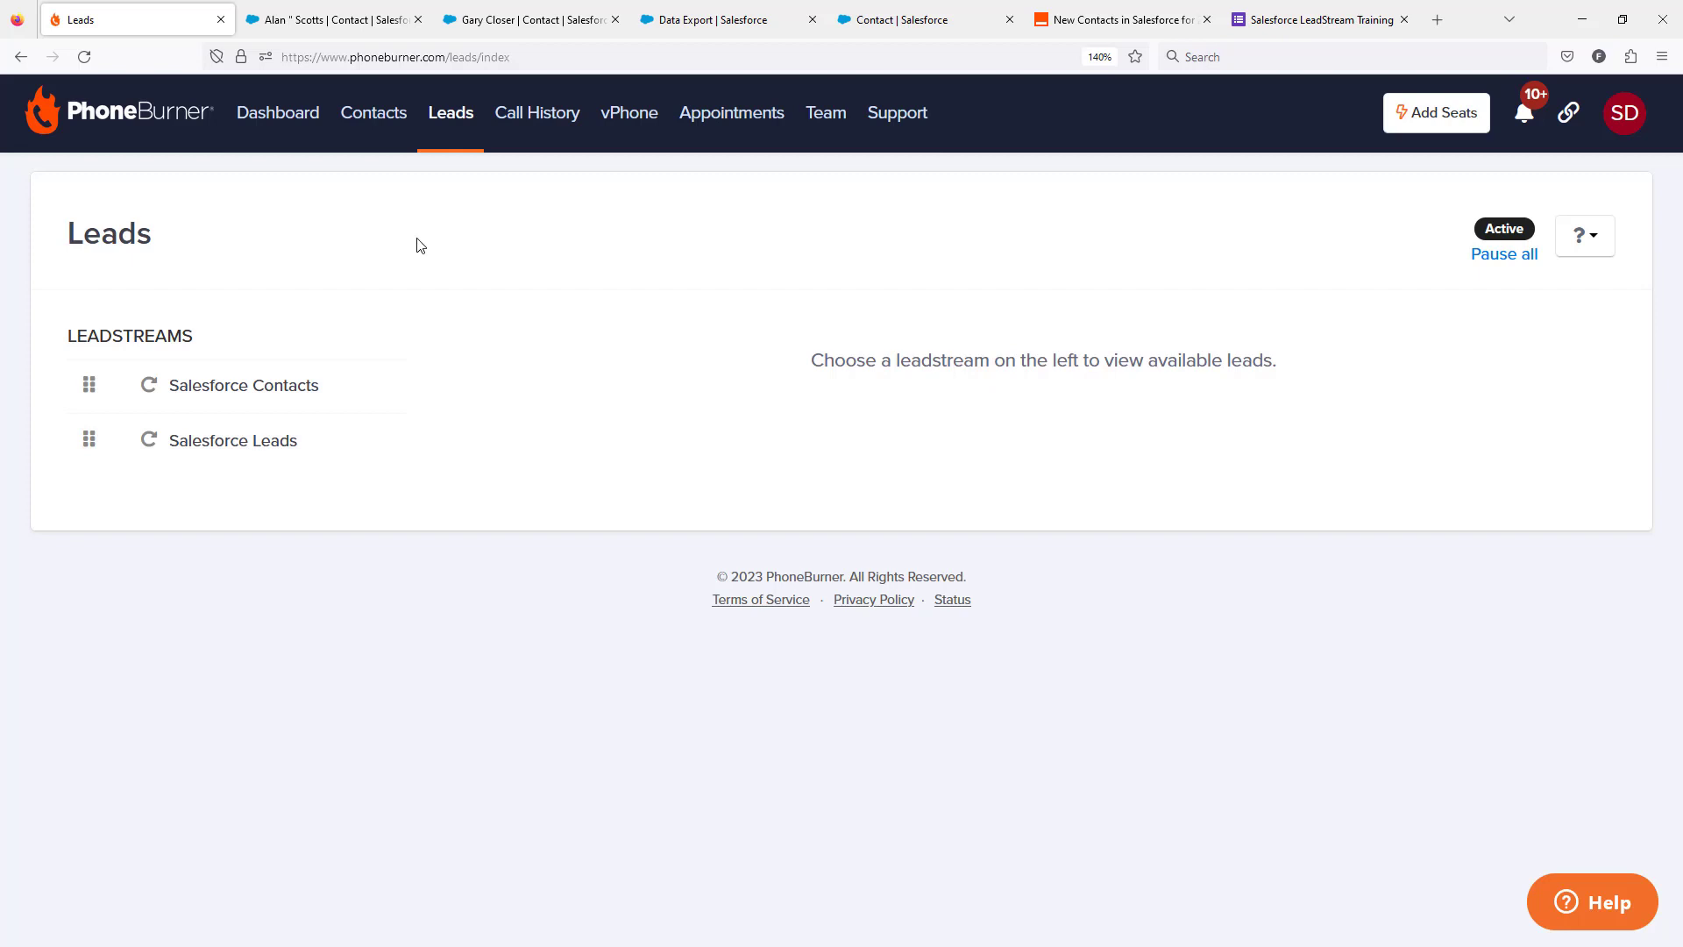
left_click(515, 26)
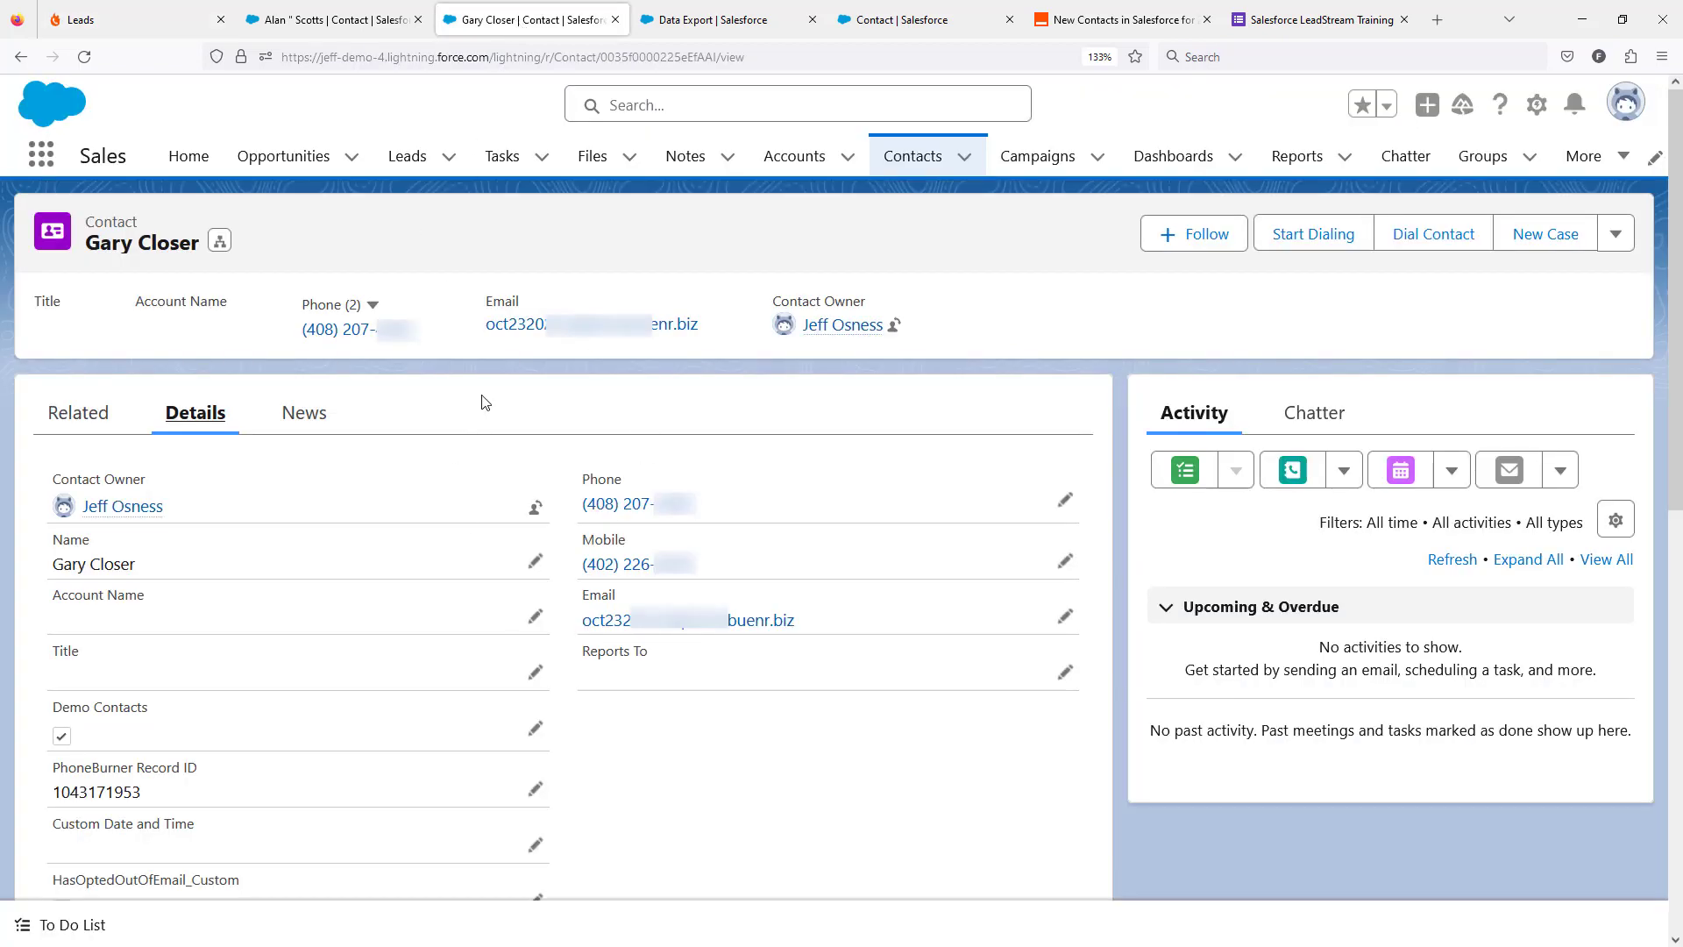
left_click(24, 58)
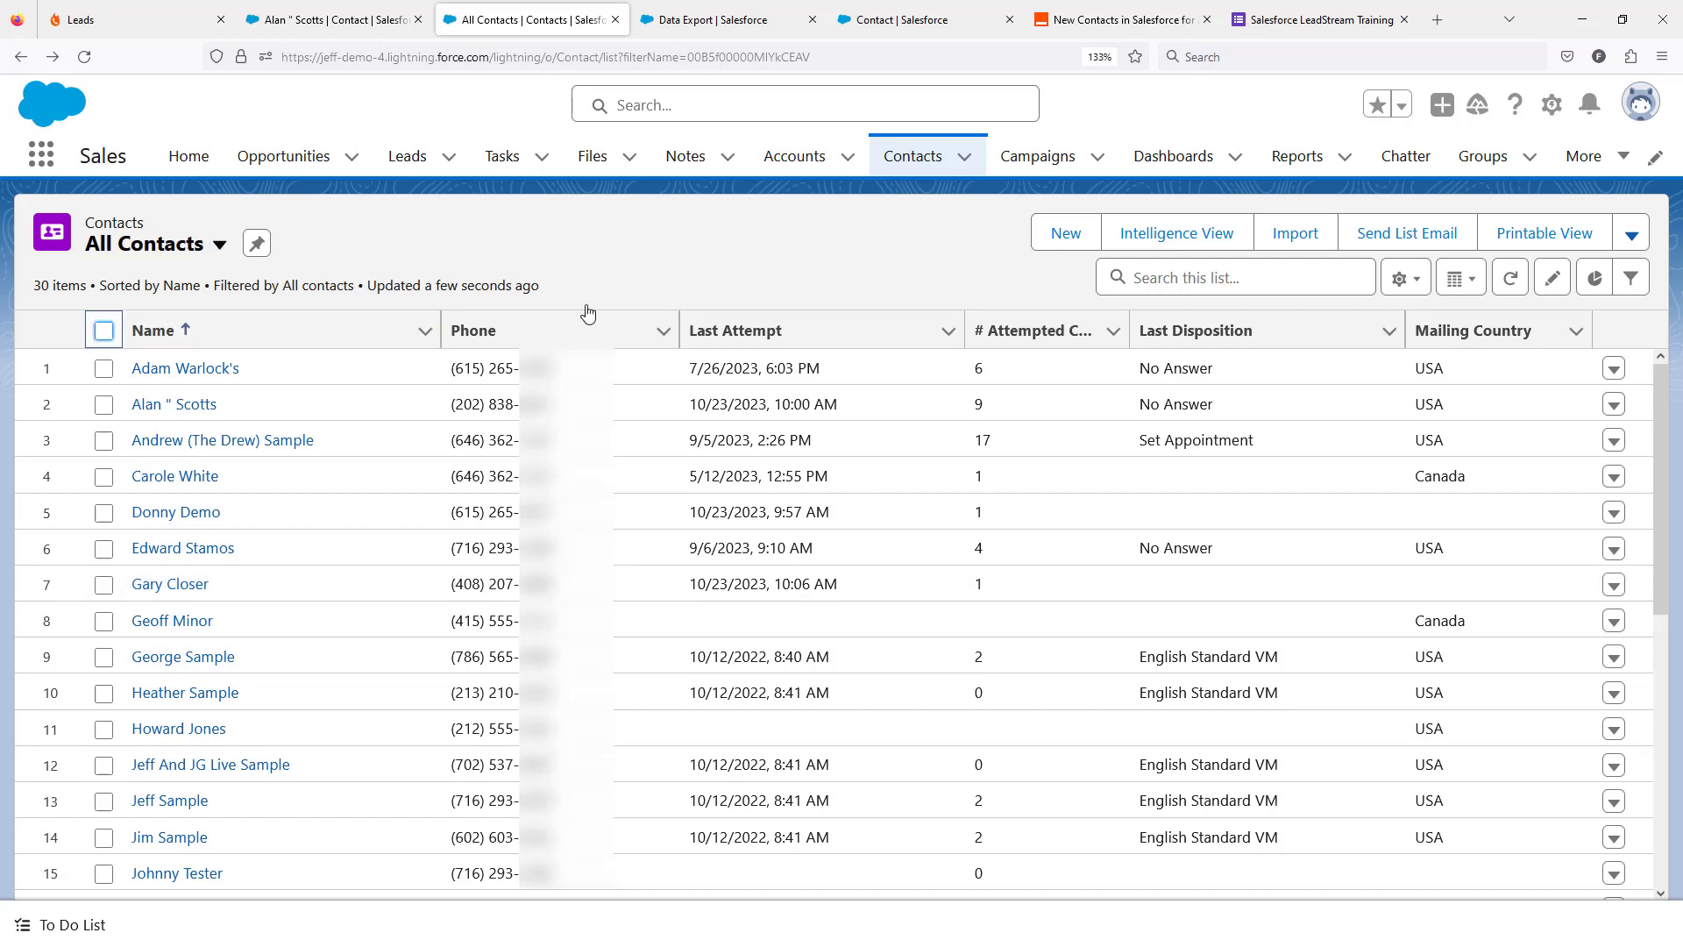
left_click(1635, 237)
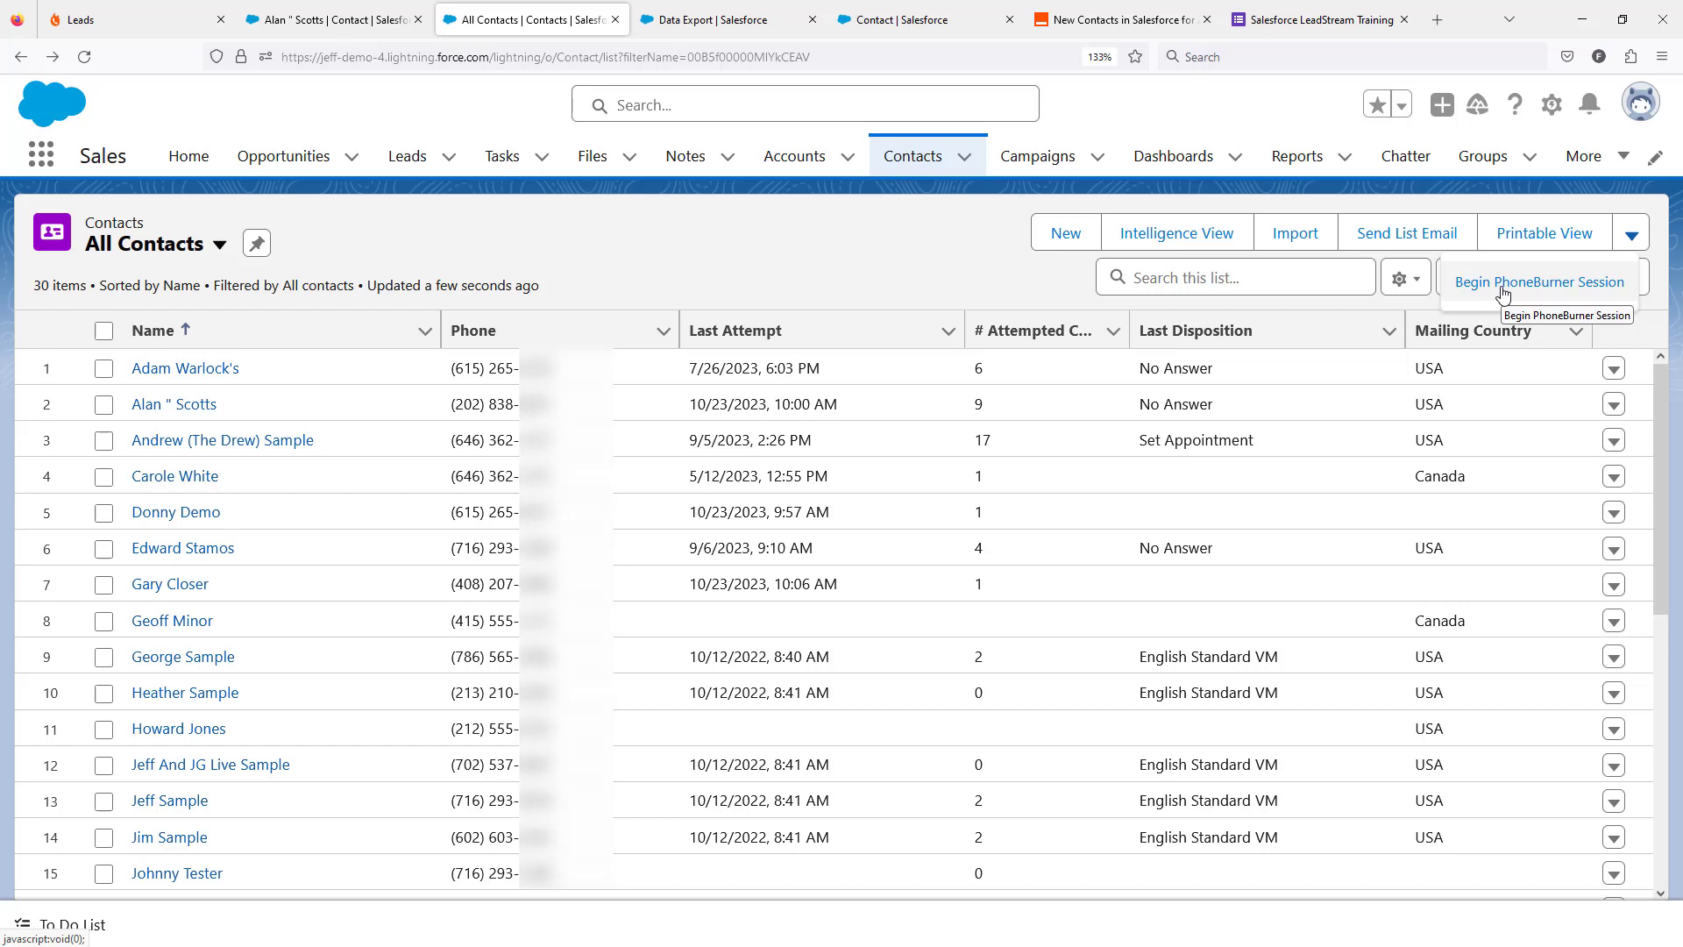
Start a new custom button or link for the Contact object in Salesforce Setup.
left_click(884, 27)
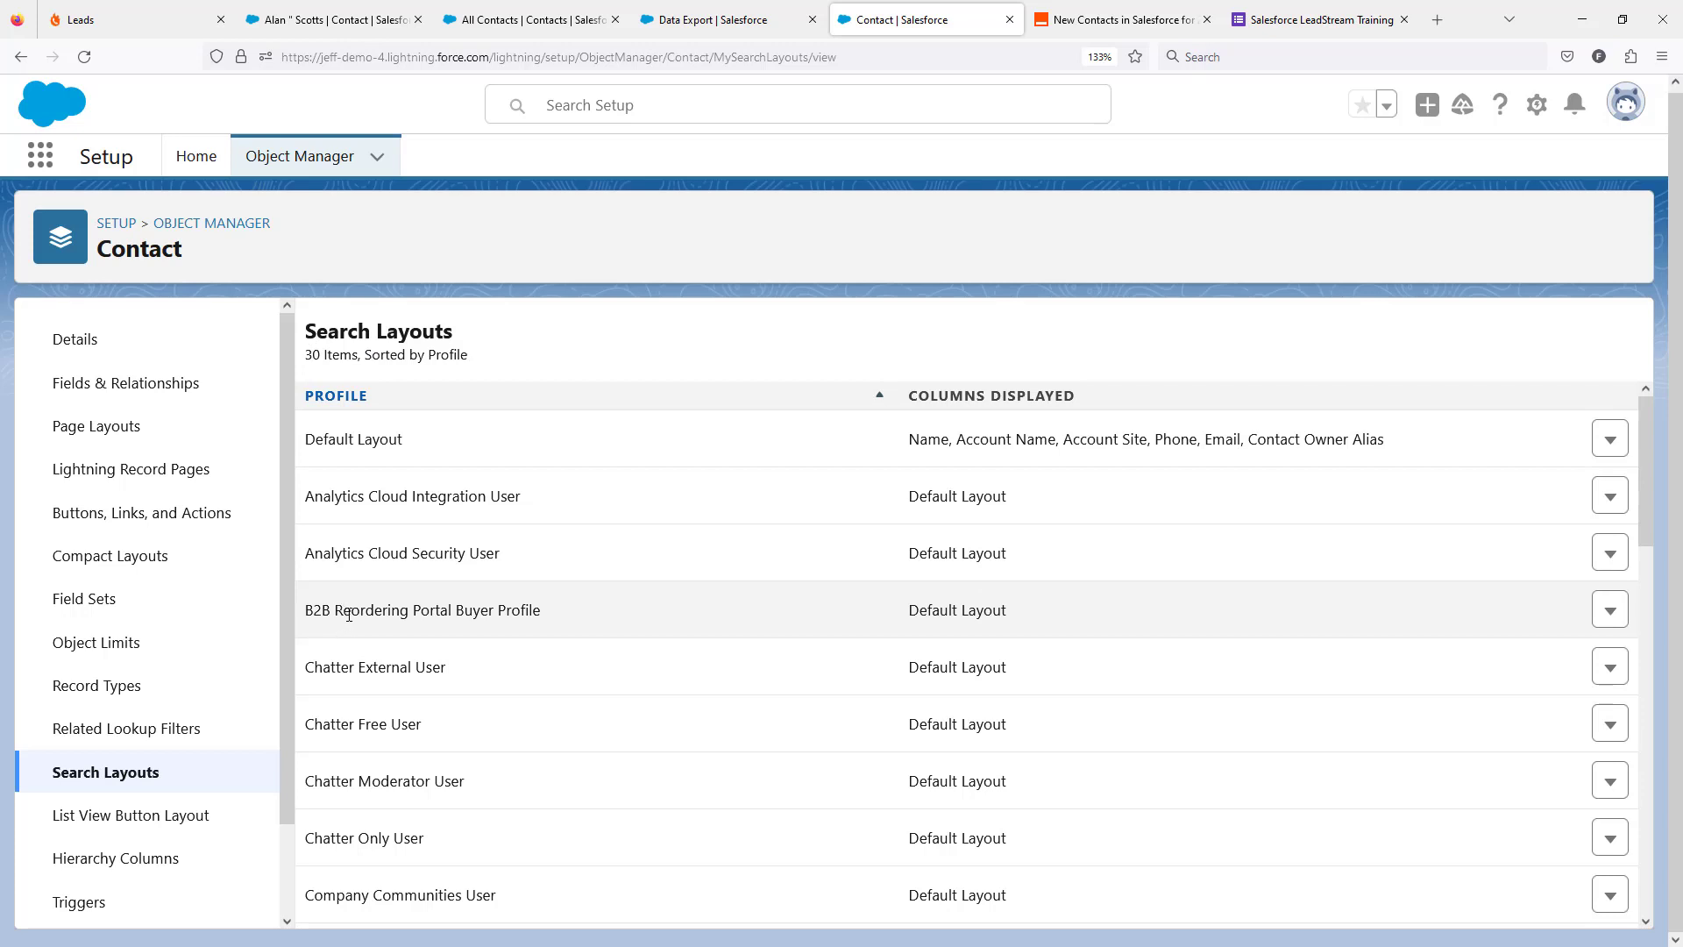
left_click(137, 517)
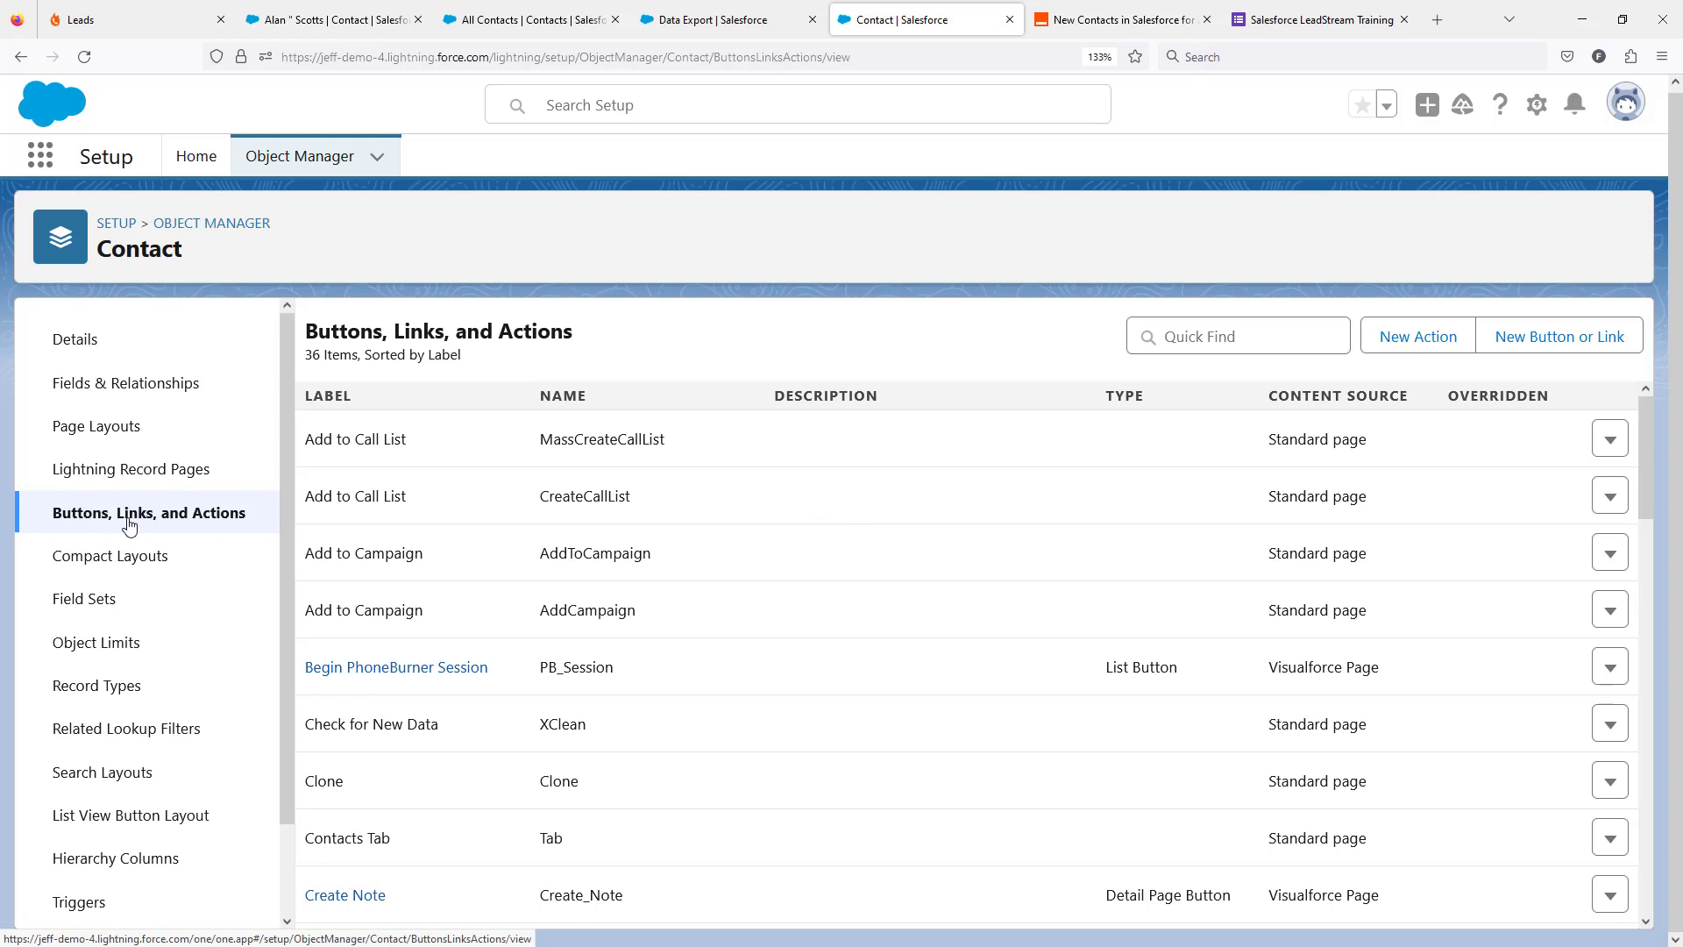
left_click(1504, 343)
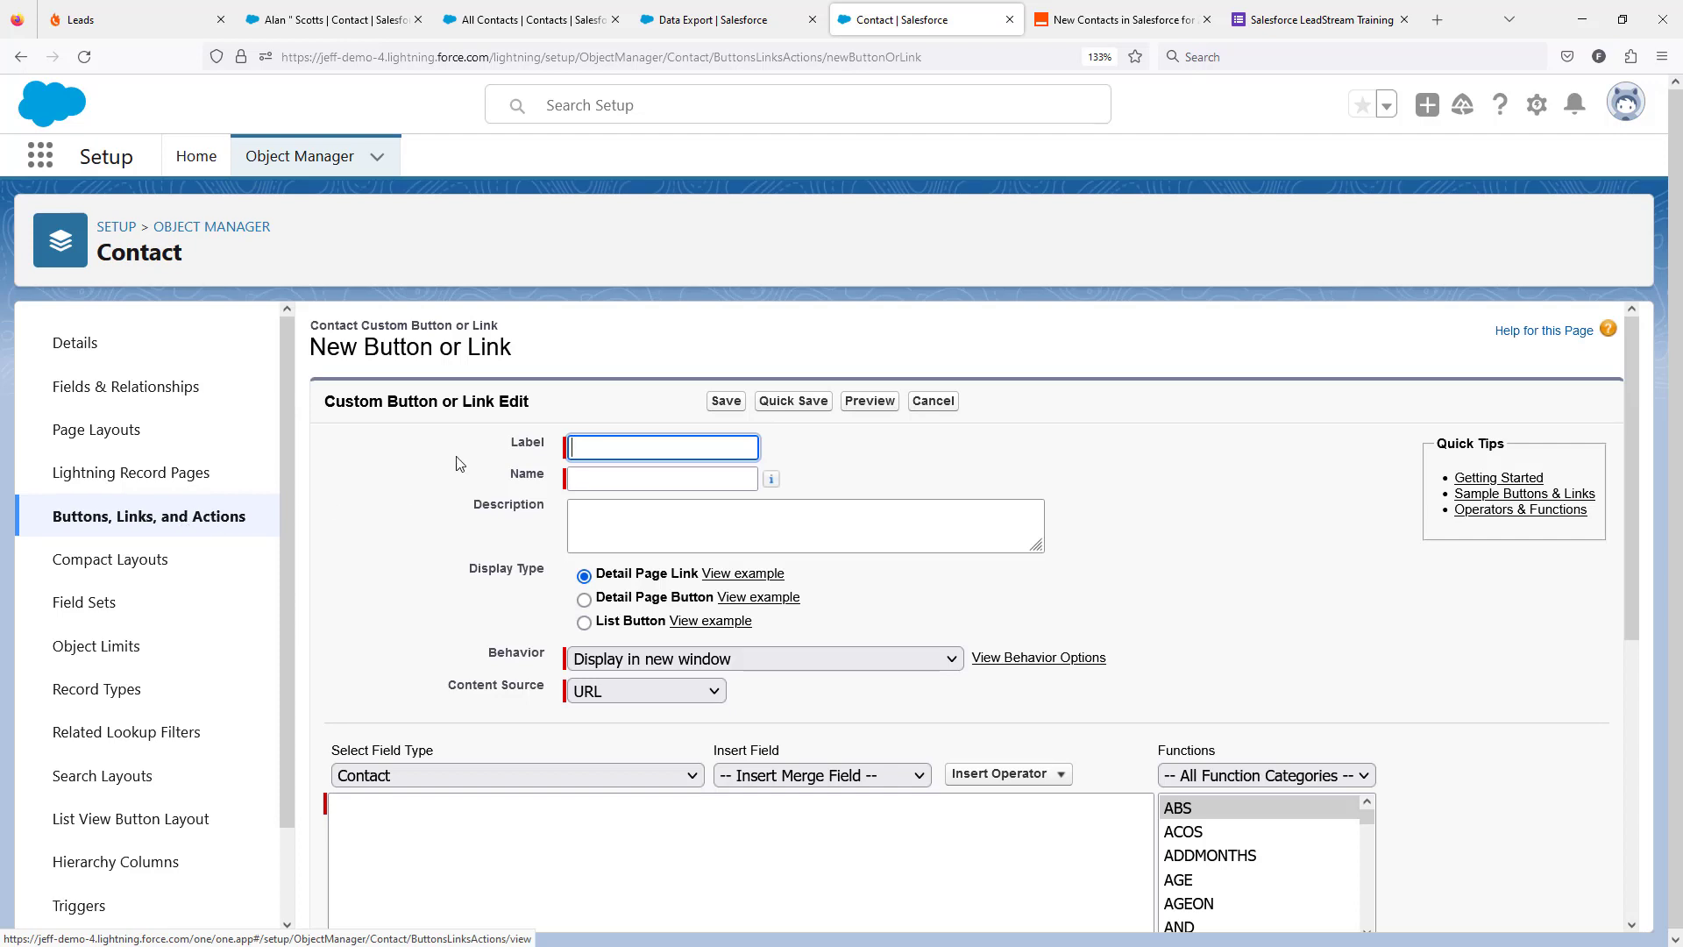
Check the leadstreams in PhoneBurner and the All Contacts list in Salesforce, and return to the new button form.
left_click(133, 21)
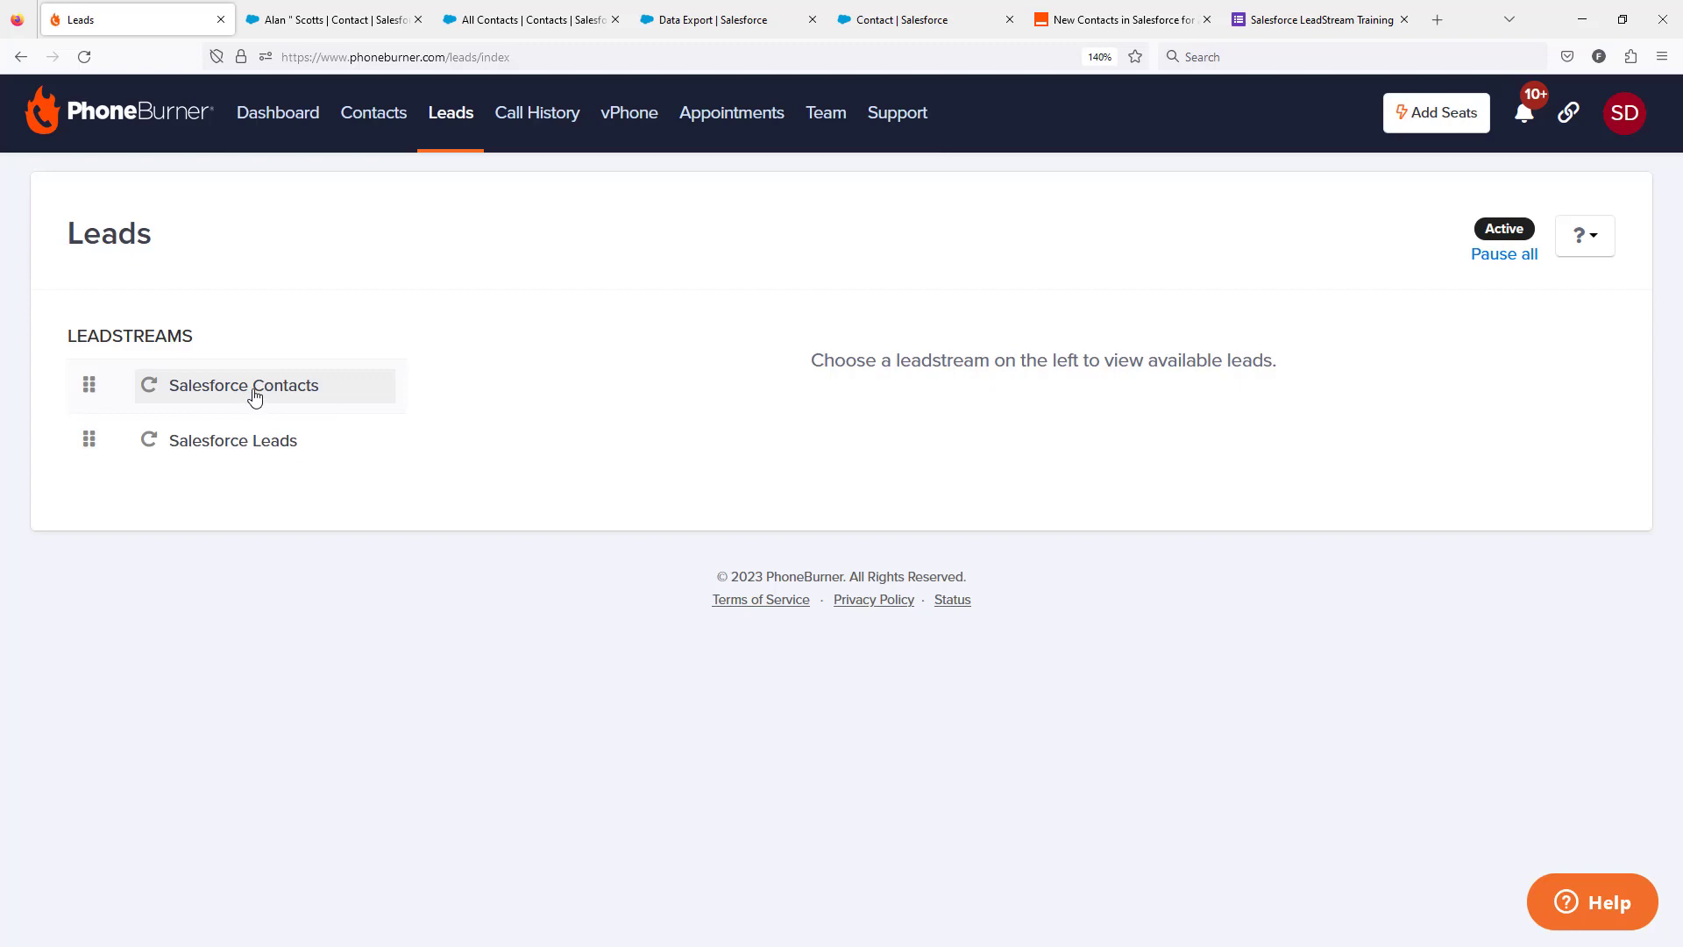
left_click(491, 20)
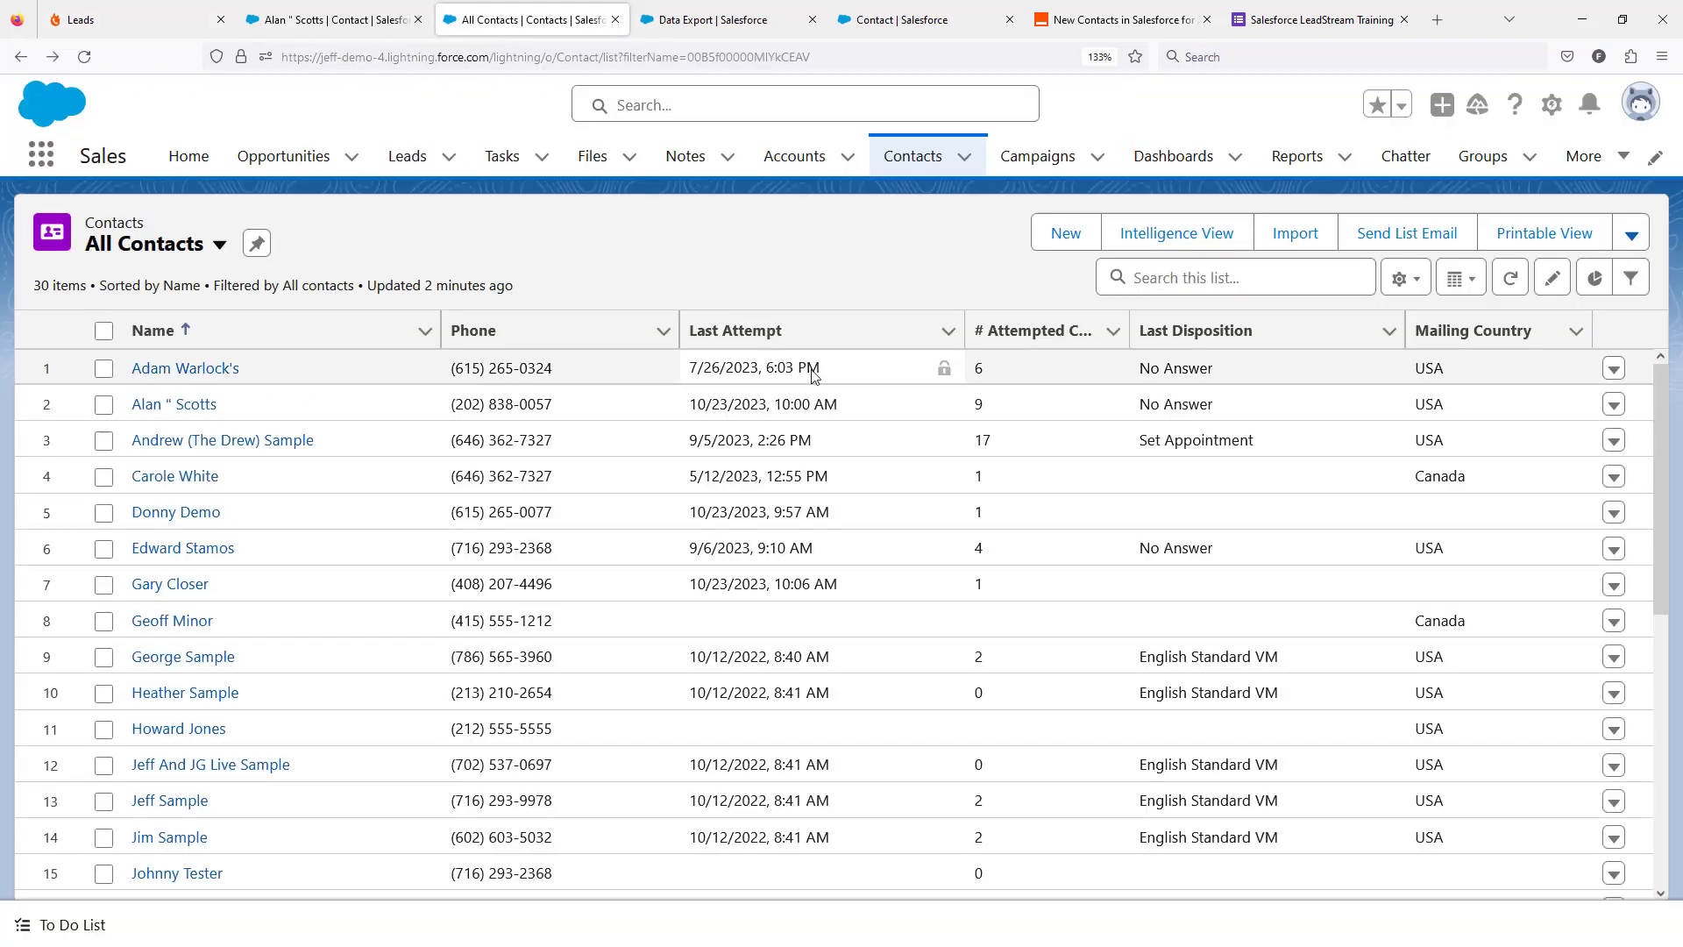
left_click(899, 21)
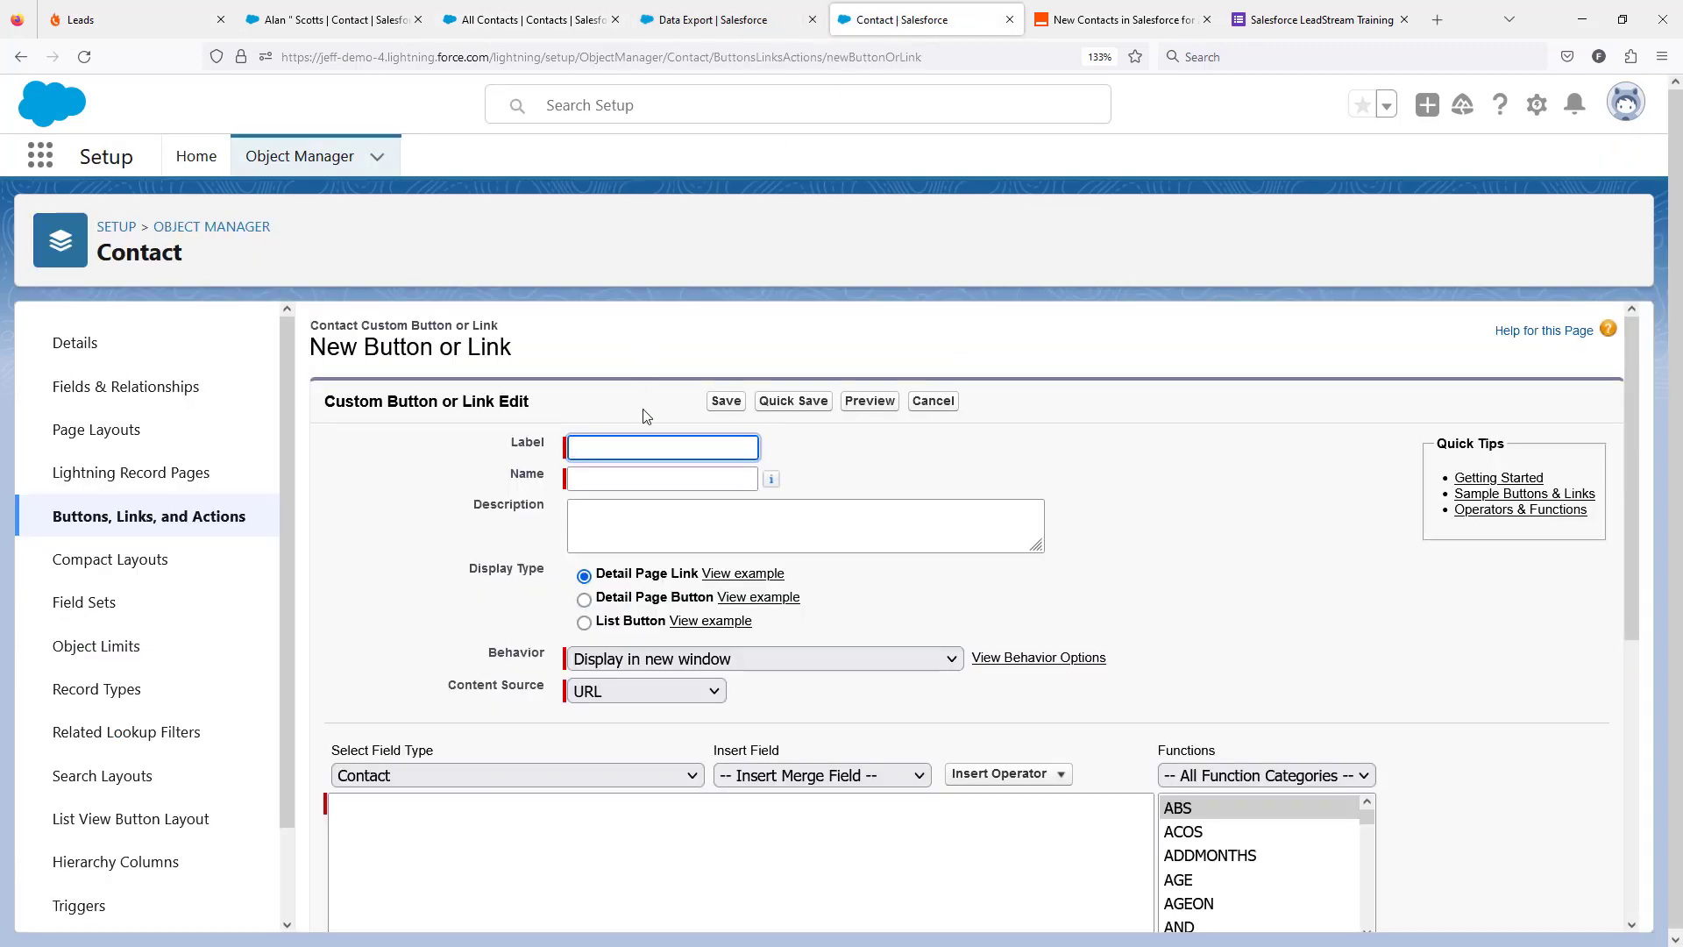
Label the button "Contact LeadStream" and describe it as "This Launches a PhoneBurner LeadStream".
type("Contact LeadStream")
left_click(684, 533)
type("Luanc")
key("BackSpace")
key("BackSpace")
key("BackSpace")
key("BackSpace")
key("BackSpace")
type("This Launches a PhoneBurner LeadStream")
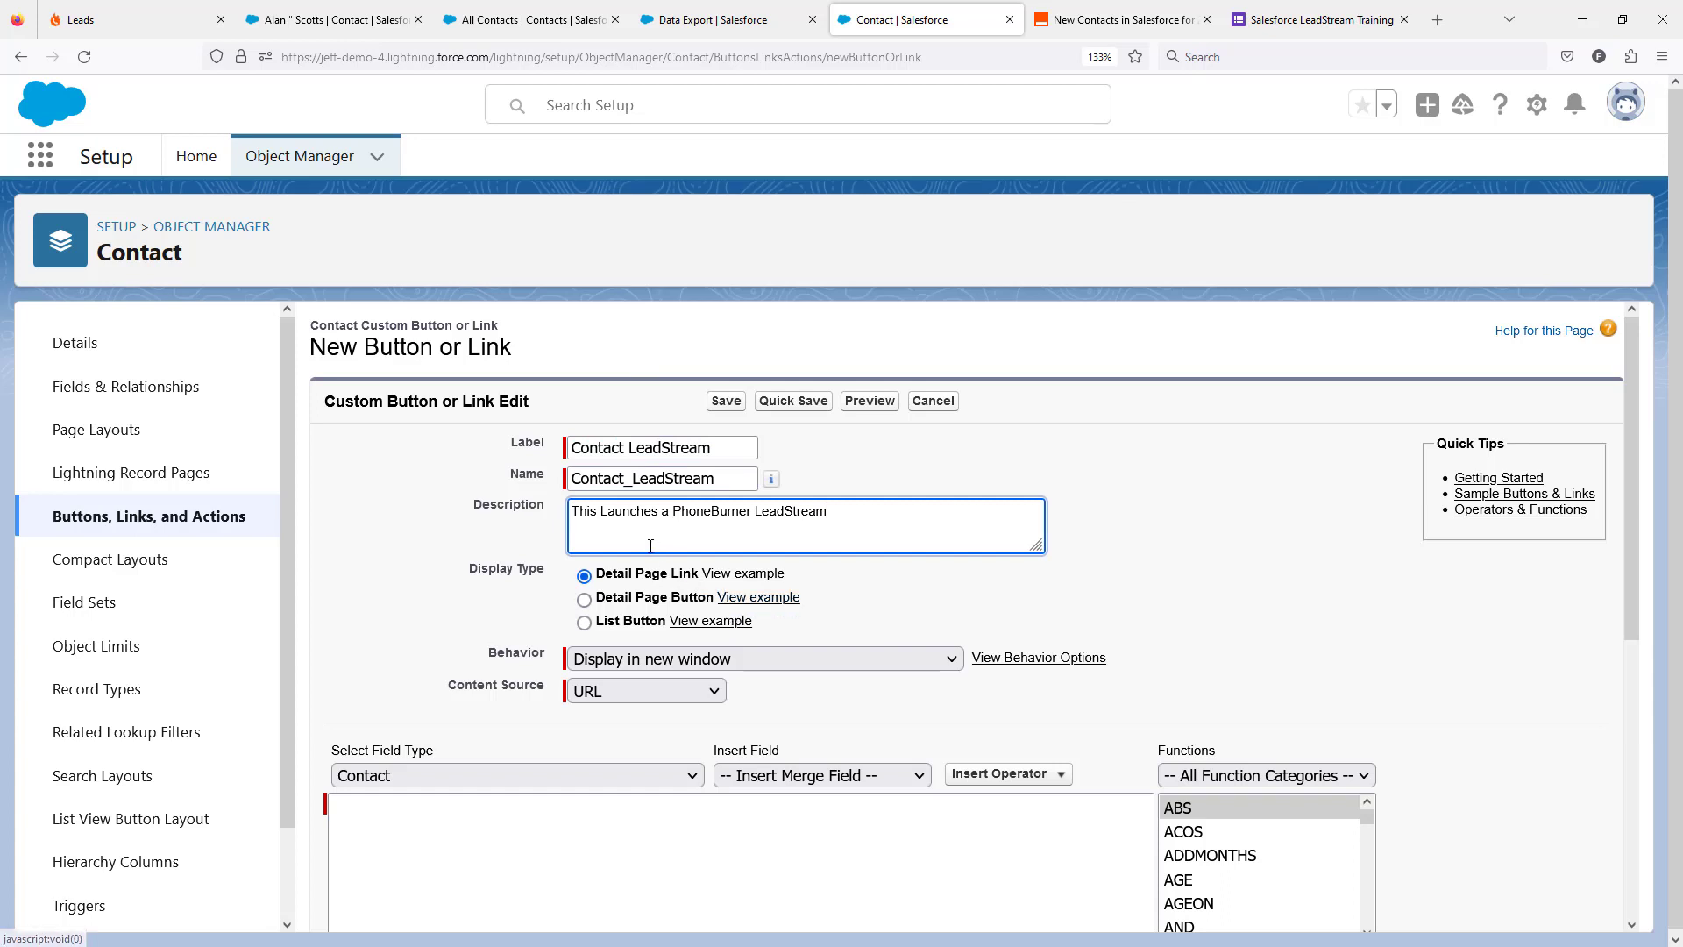
Make it a List Button with checkboxes for multi-record selection enabled.
left_click(584, 623)
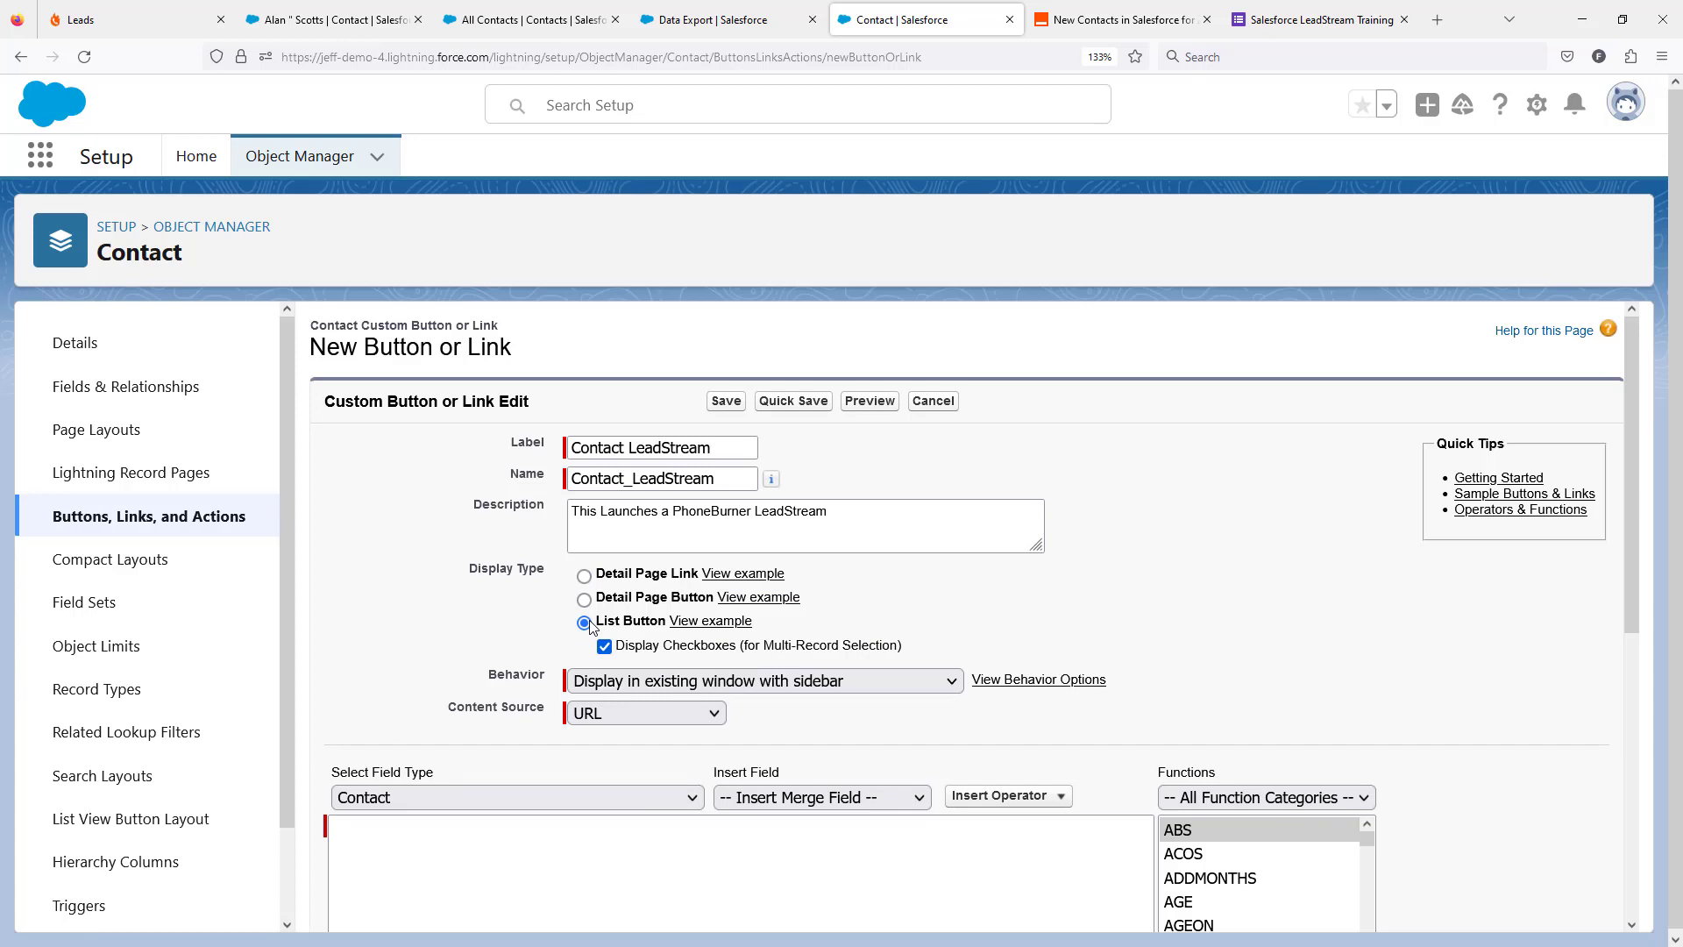
left_click(605, 647)
left_click(605, 647)
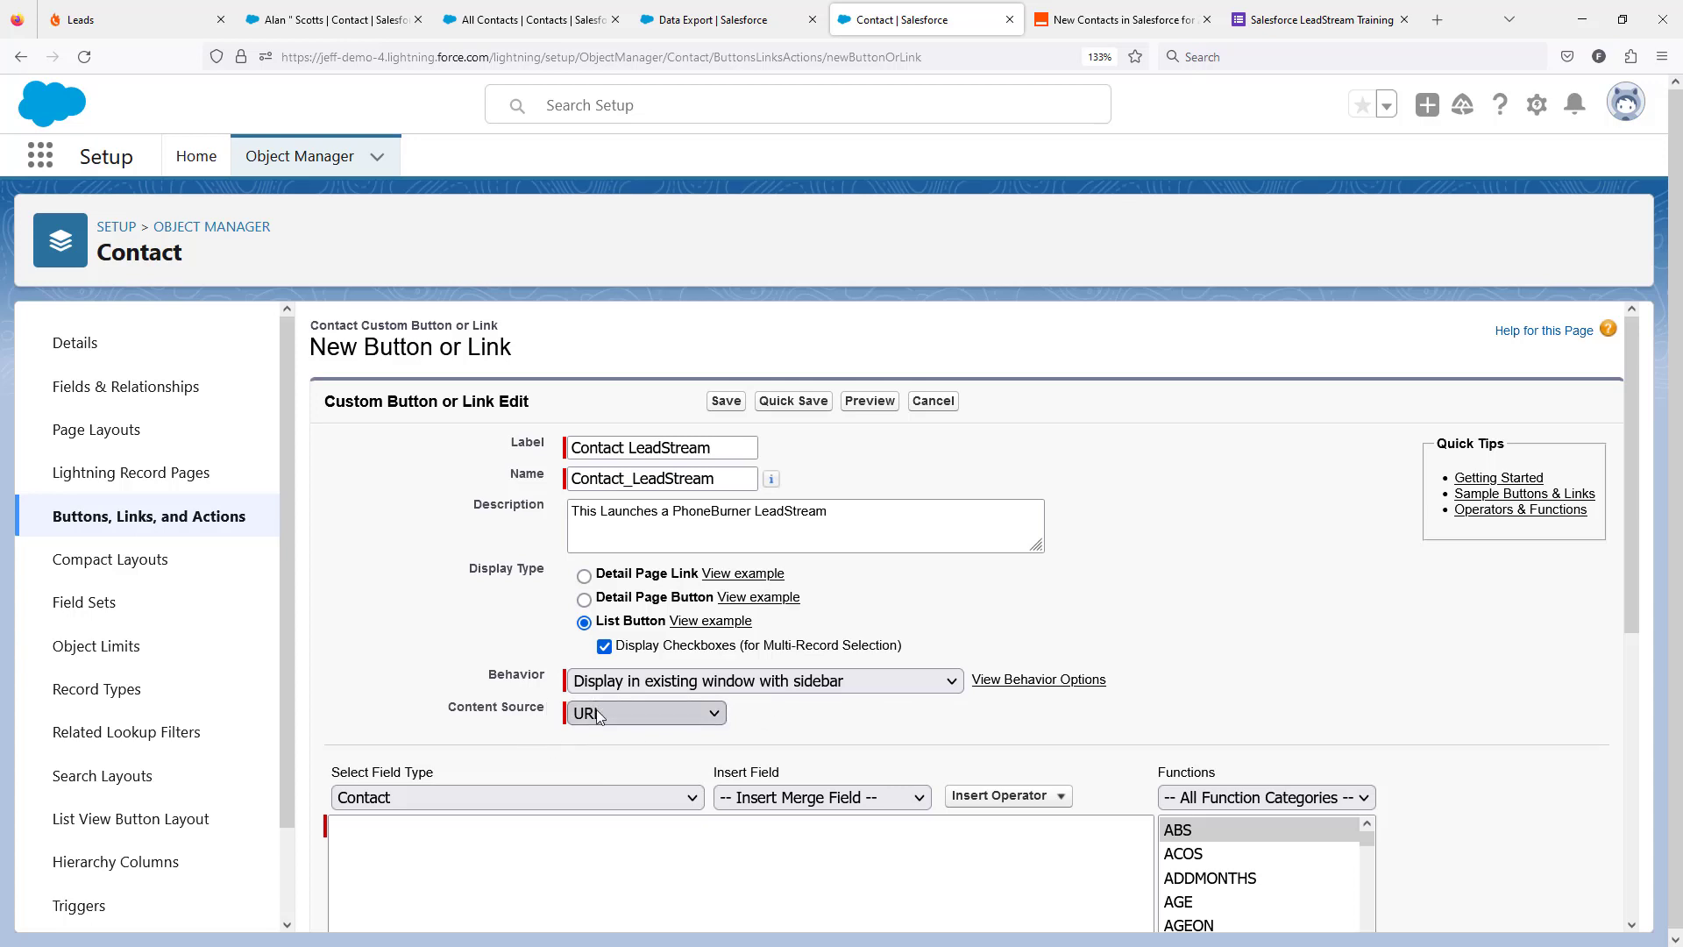
scroll(813, 711, "down", 2)
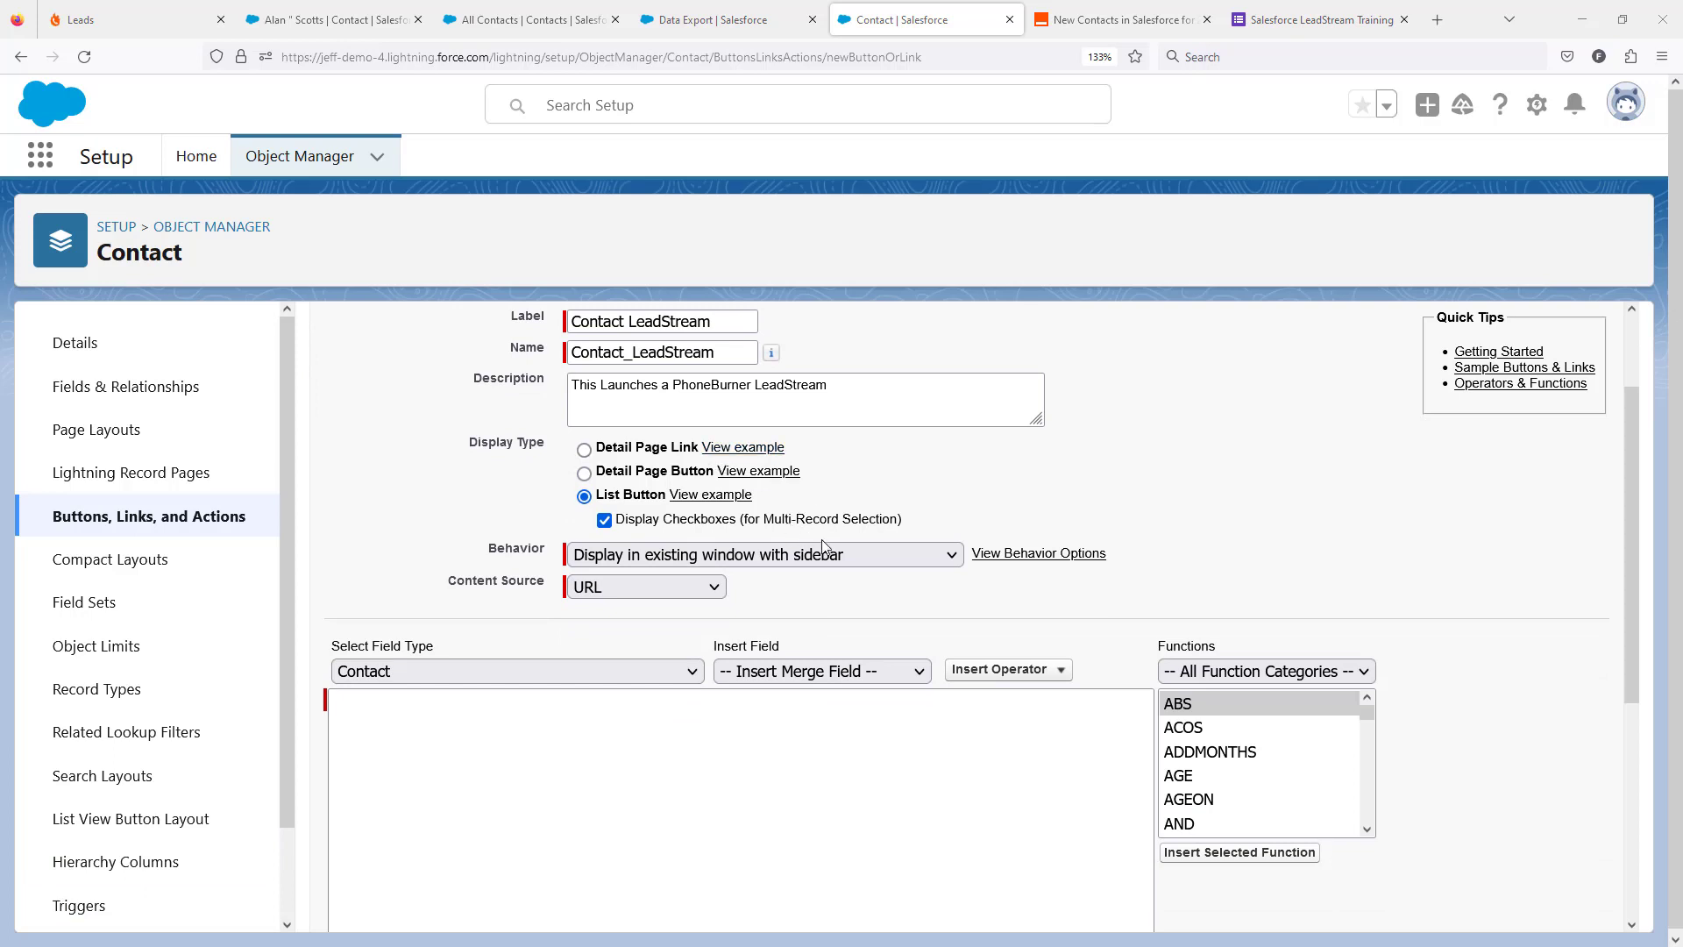
View how a dial session launches from the Salesforce Contacts leadstream in PhoneBurner, and close the dial session window.
left_click(136, 21)
left_click(268, 384)
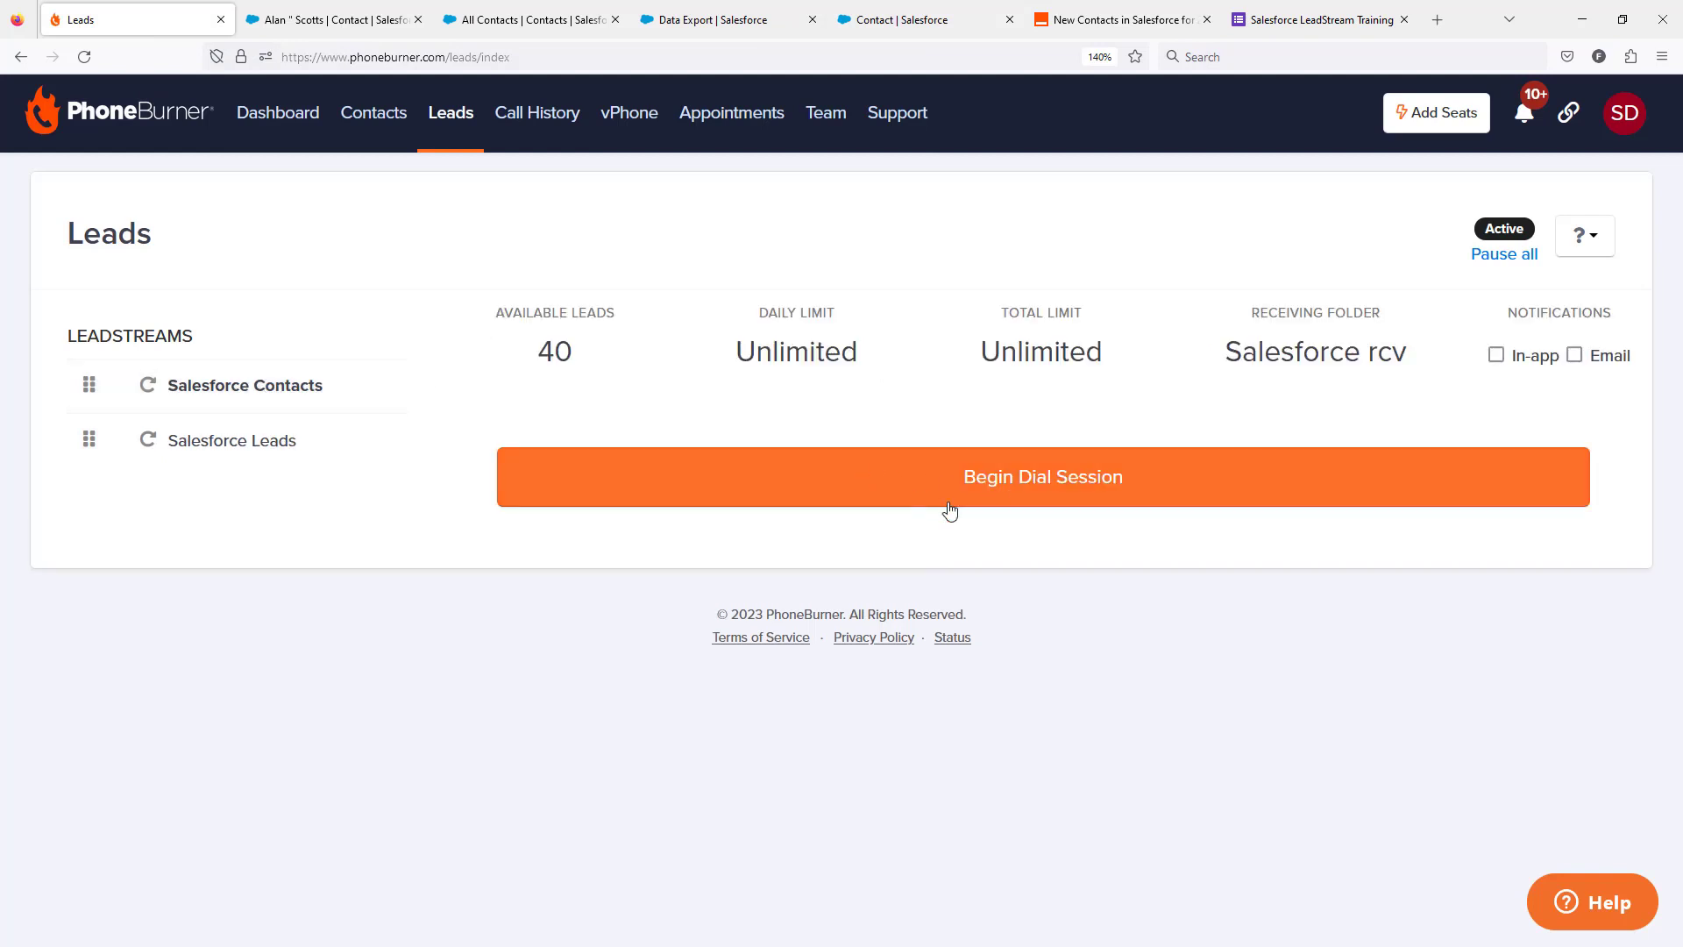
left_click(1031, 489)
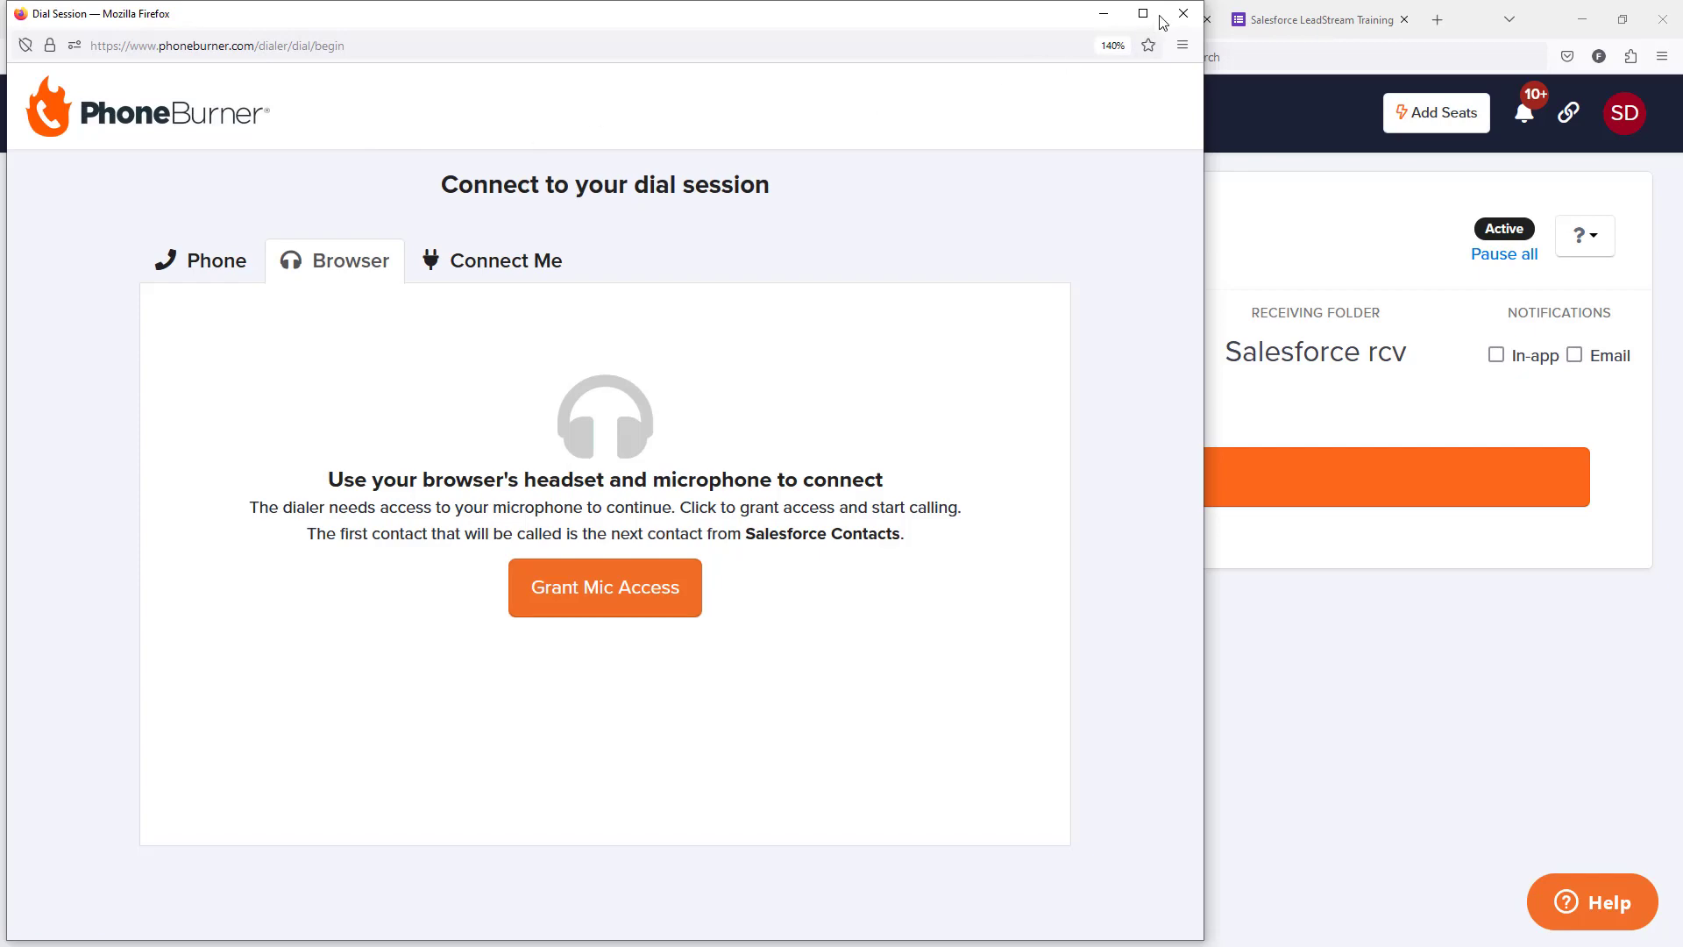
left_click(1183, 15)
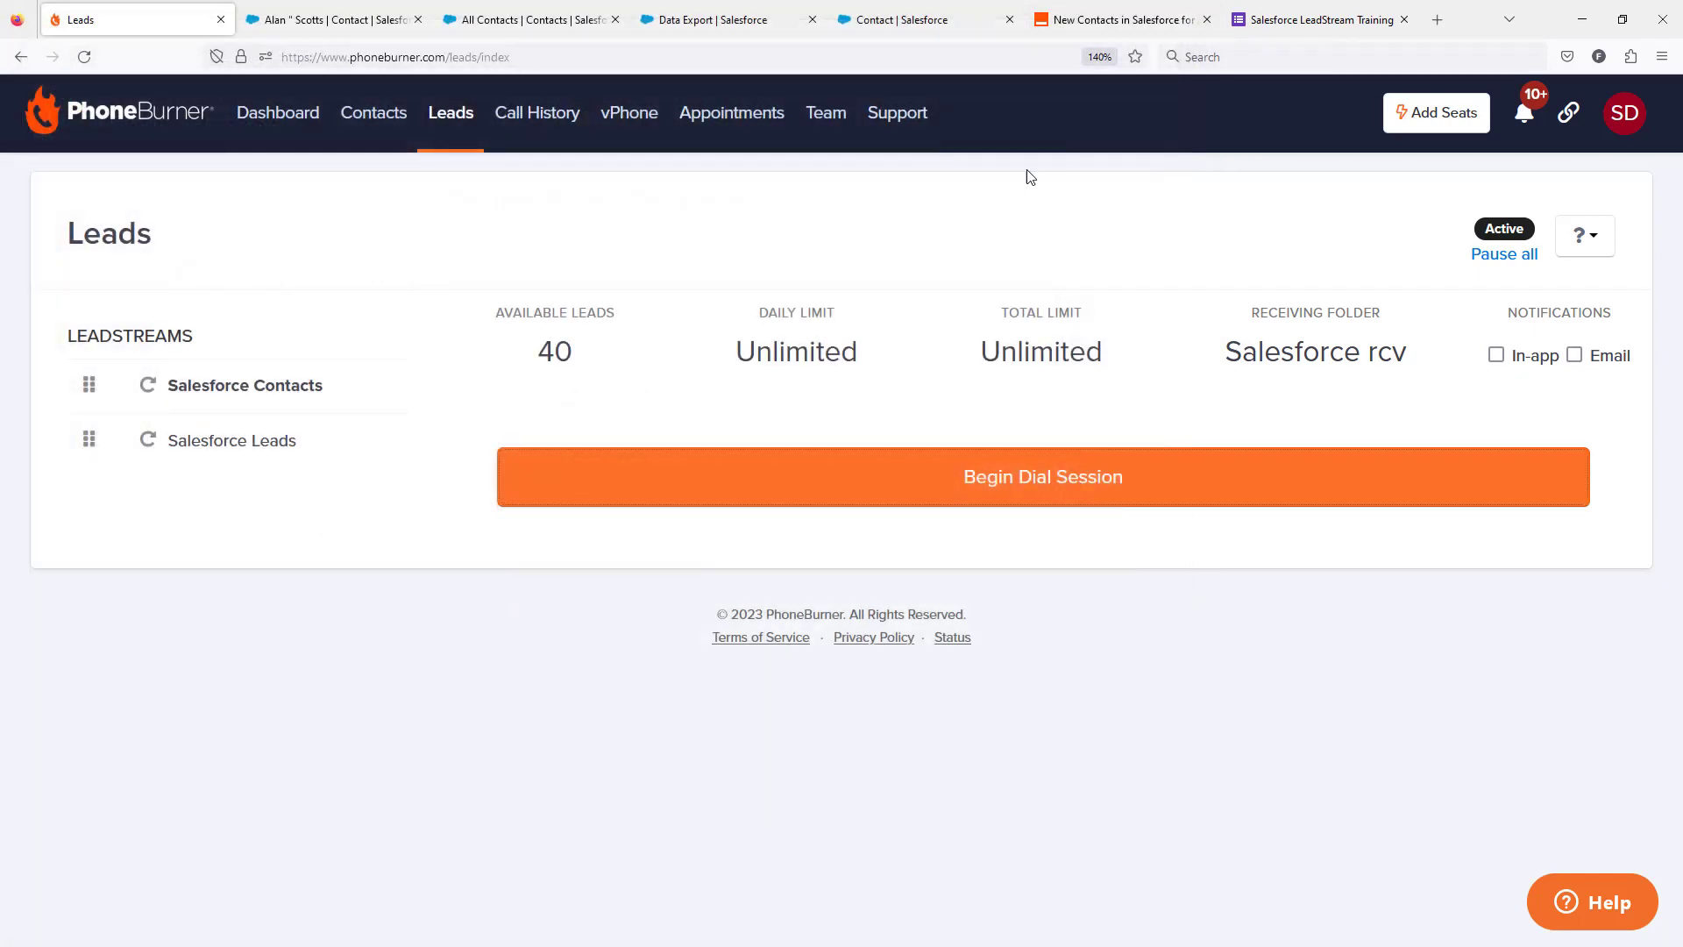
Open the Salesforce Contacts LeadStream's settings in PhoneBurner and select the rotator ID in the page address.
left_click(1568, 114)
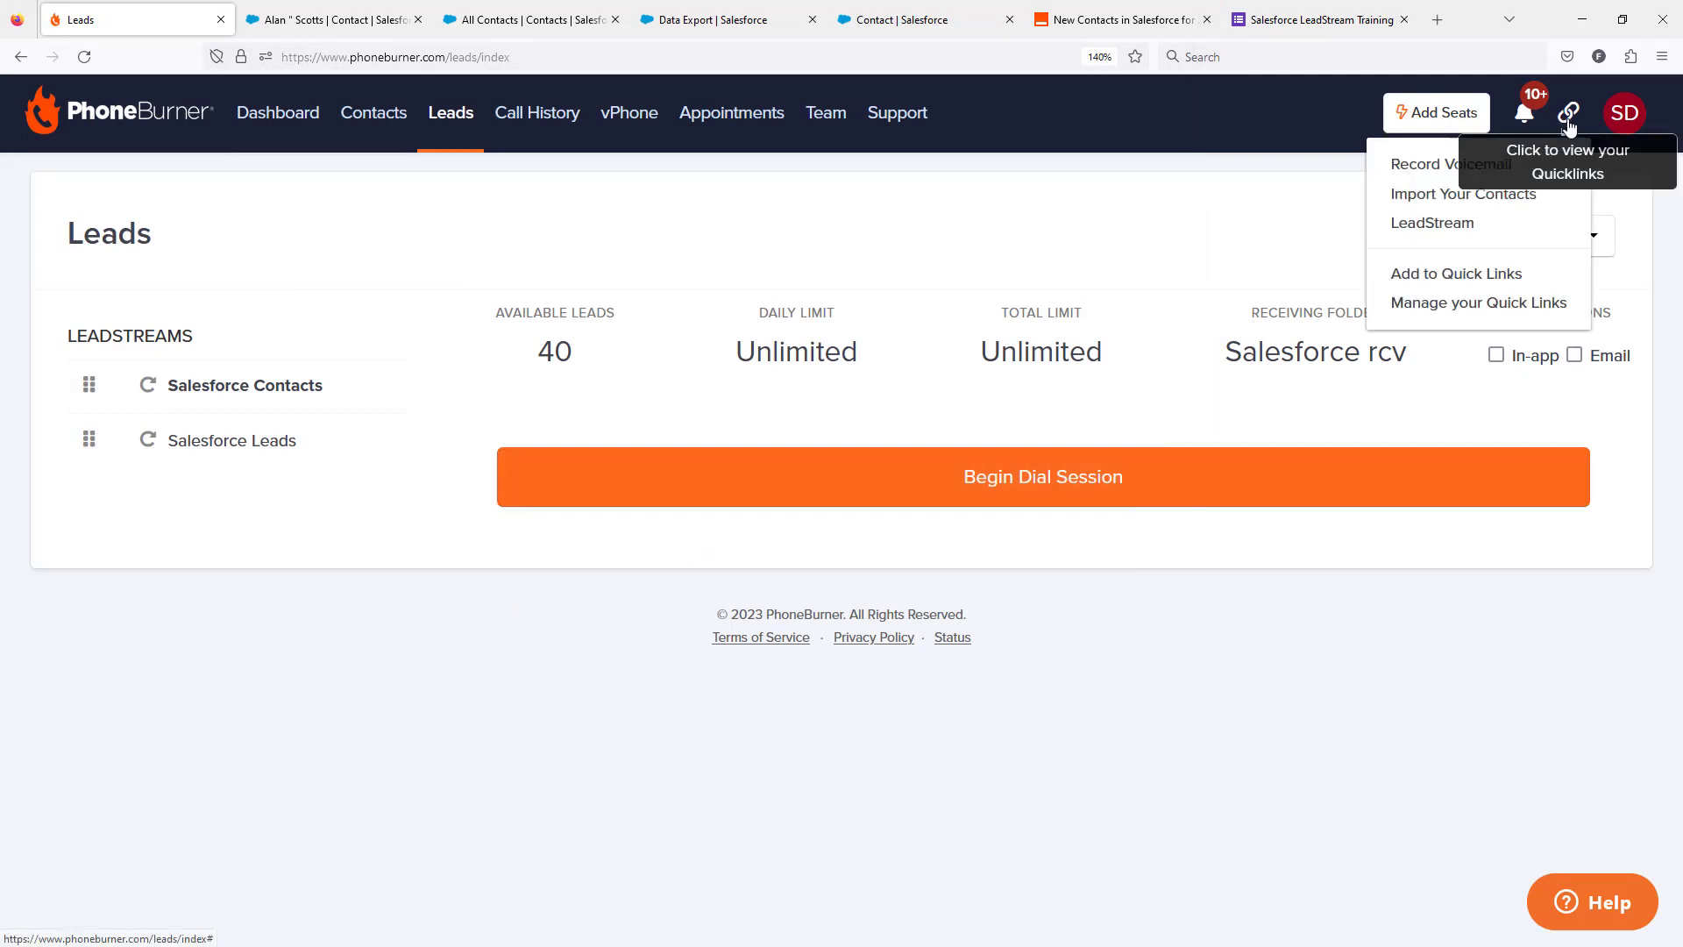
left_click(1457, 235)
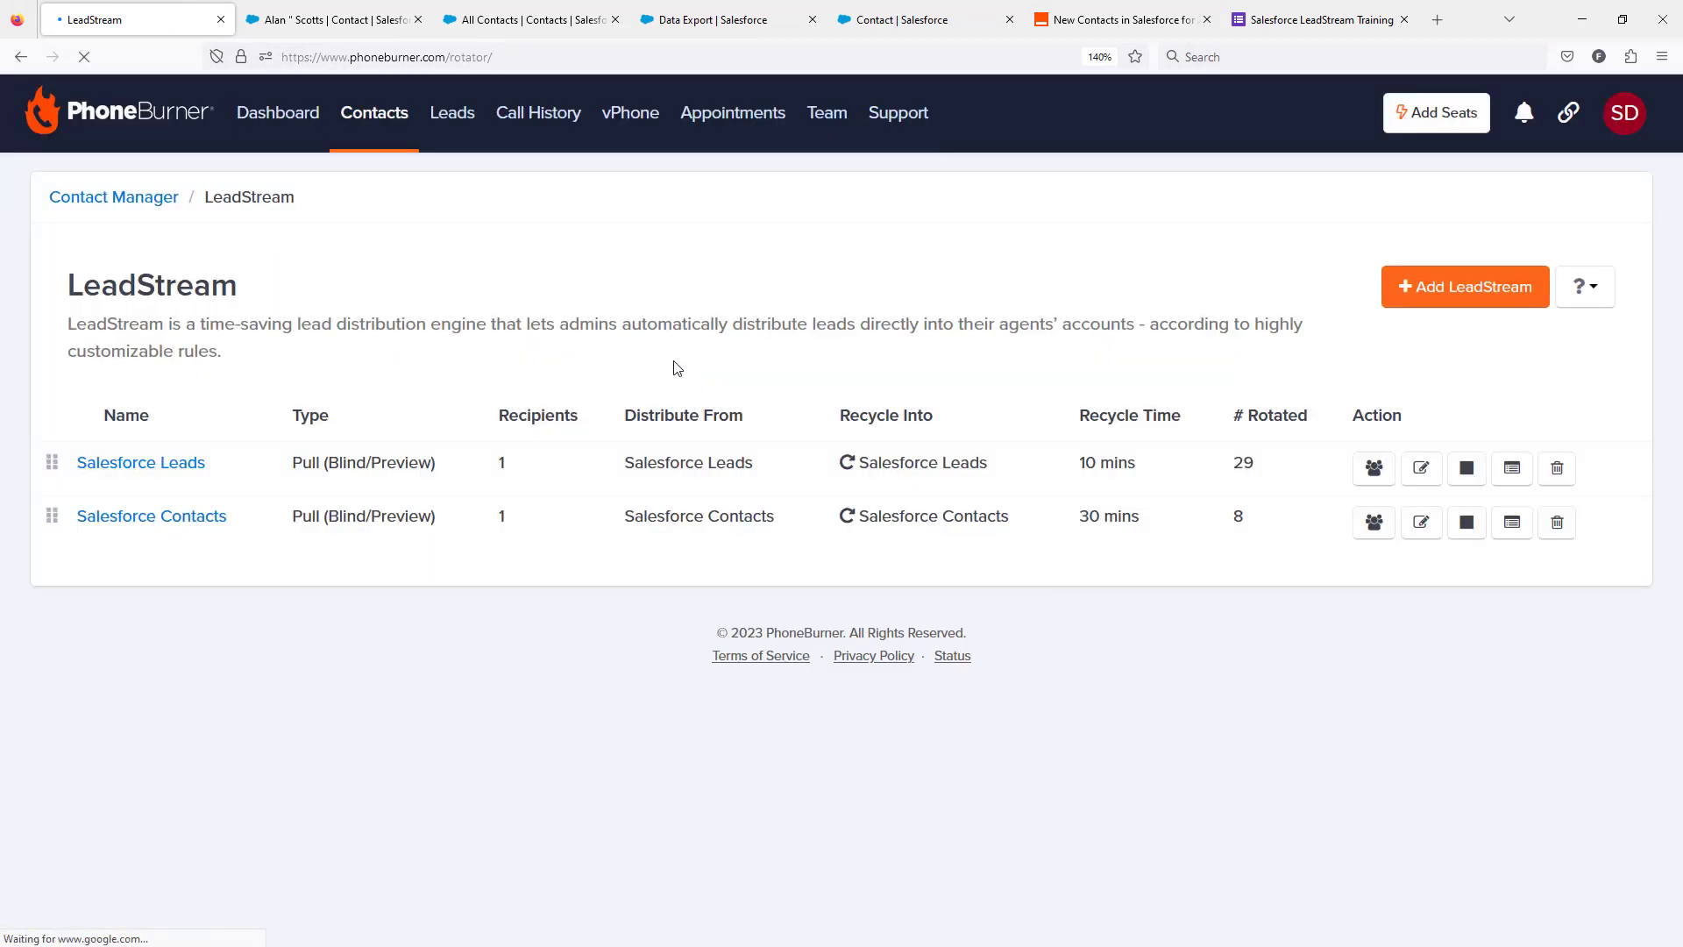
left_click(160, 522)
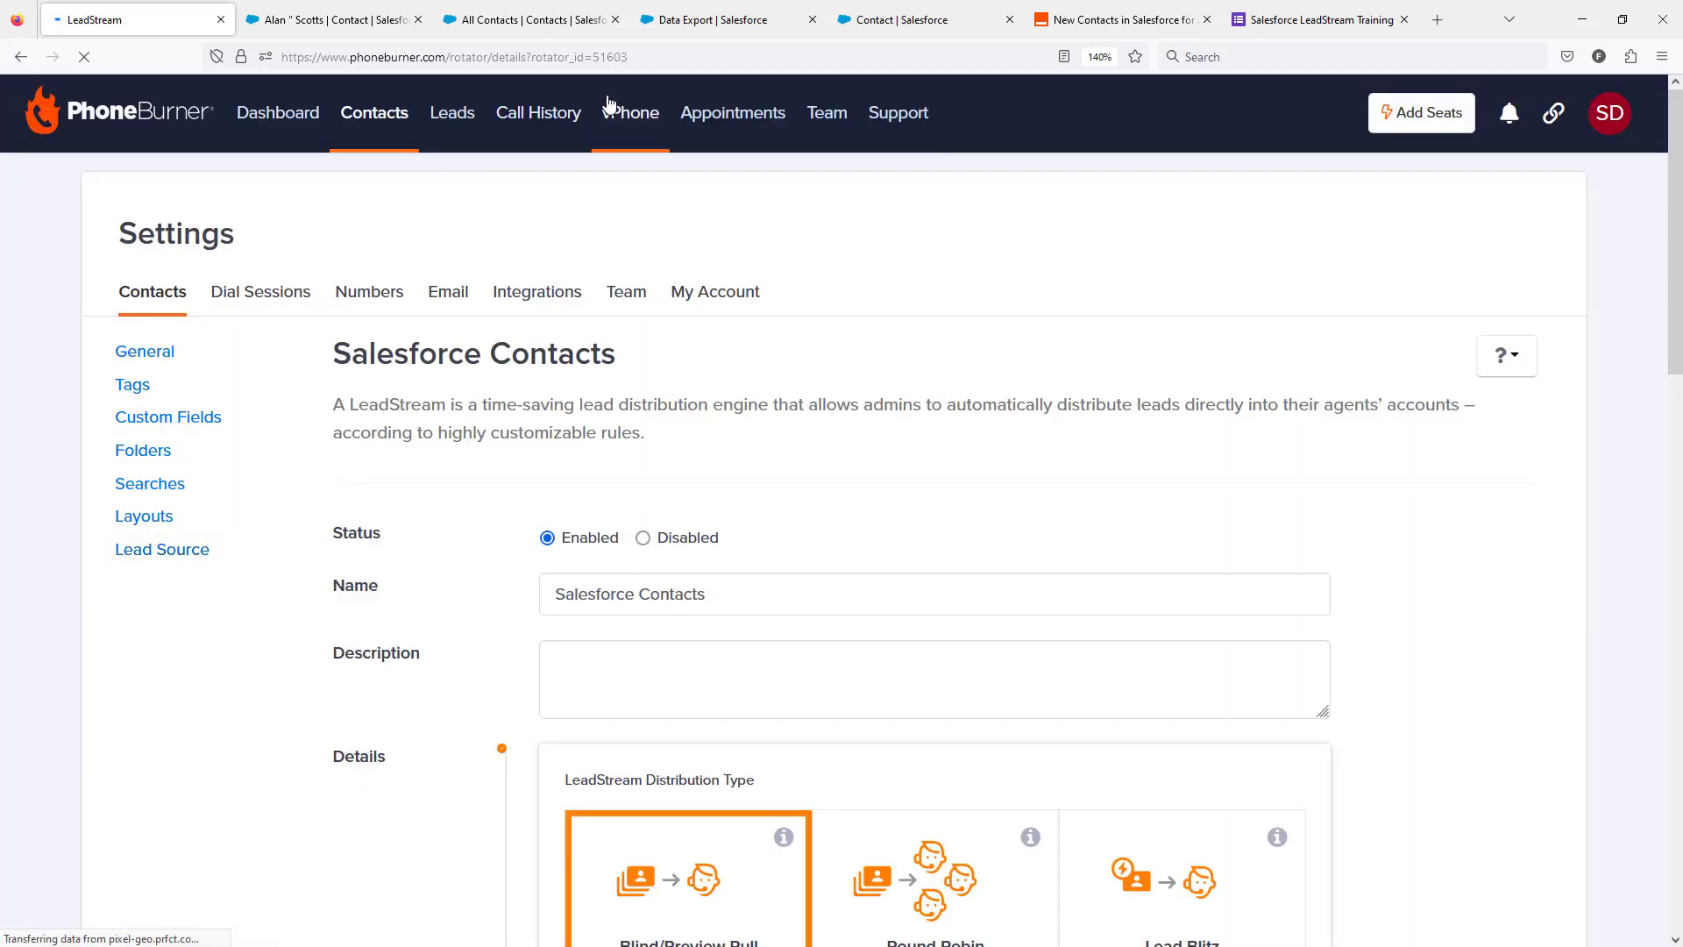
double_click(611, 57)
key("ctrl+c")
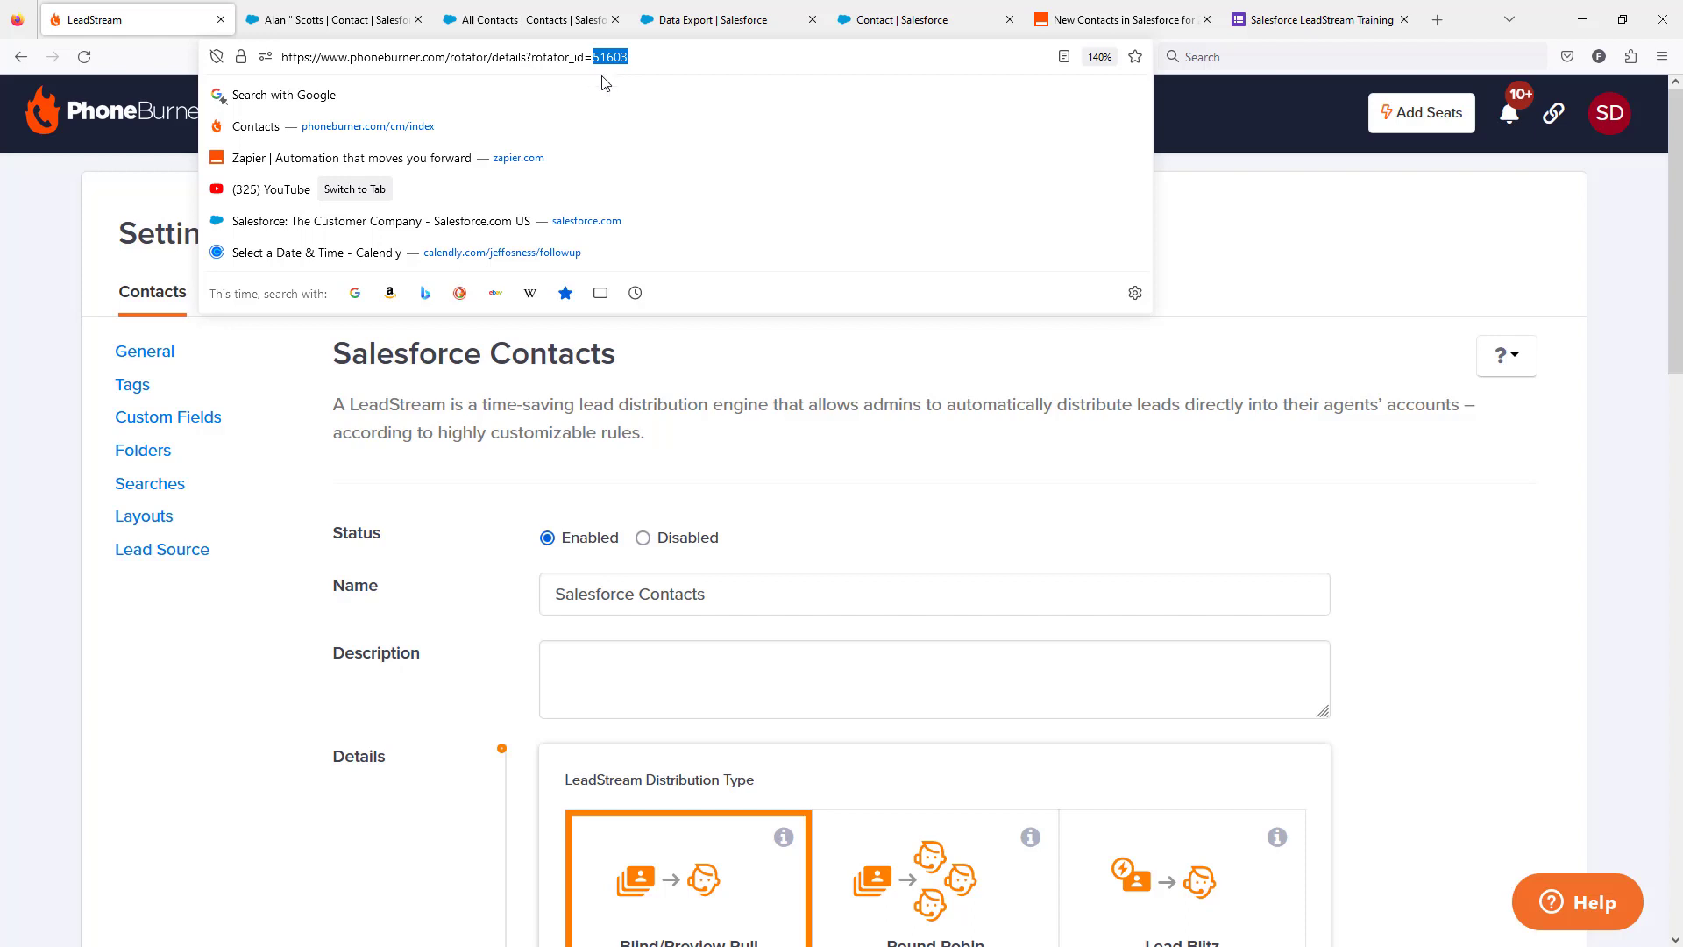
key("Escape")
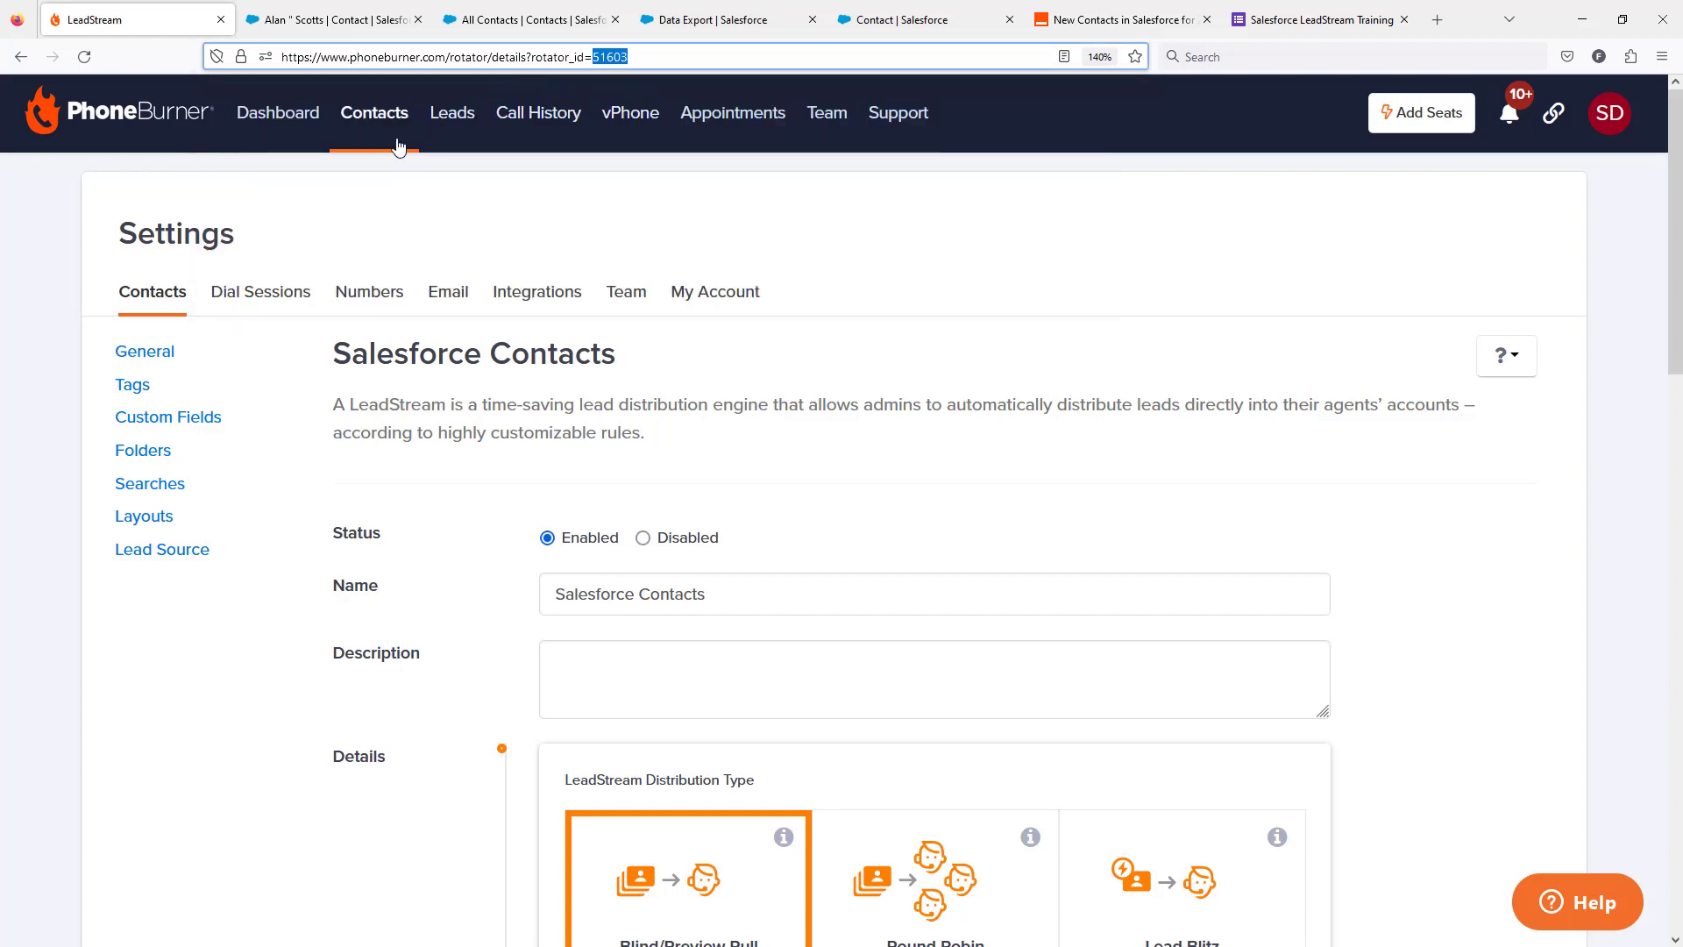
left_click(877, 22)
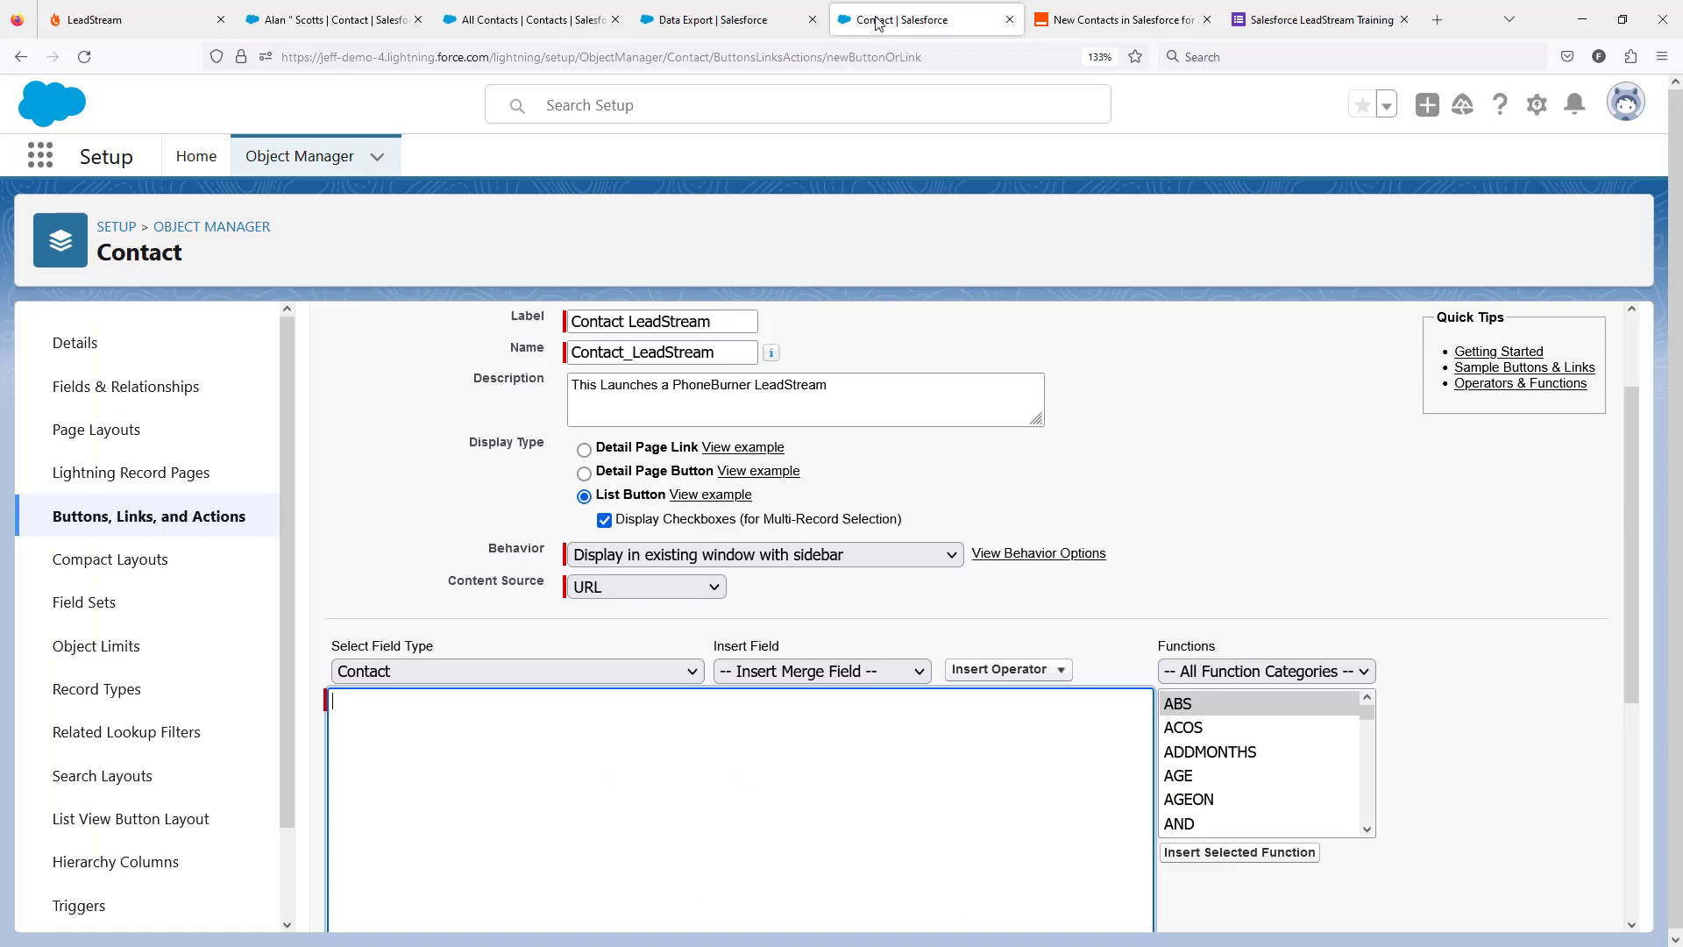
type("https://www.phoneburner.com/dialer/dialsession/start?blindpull=")
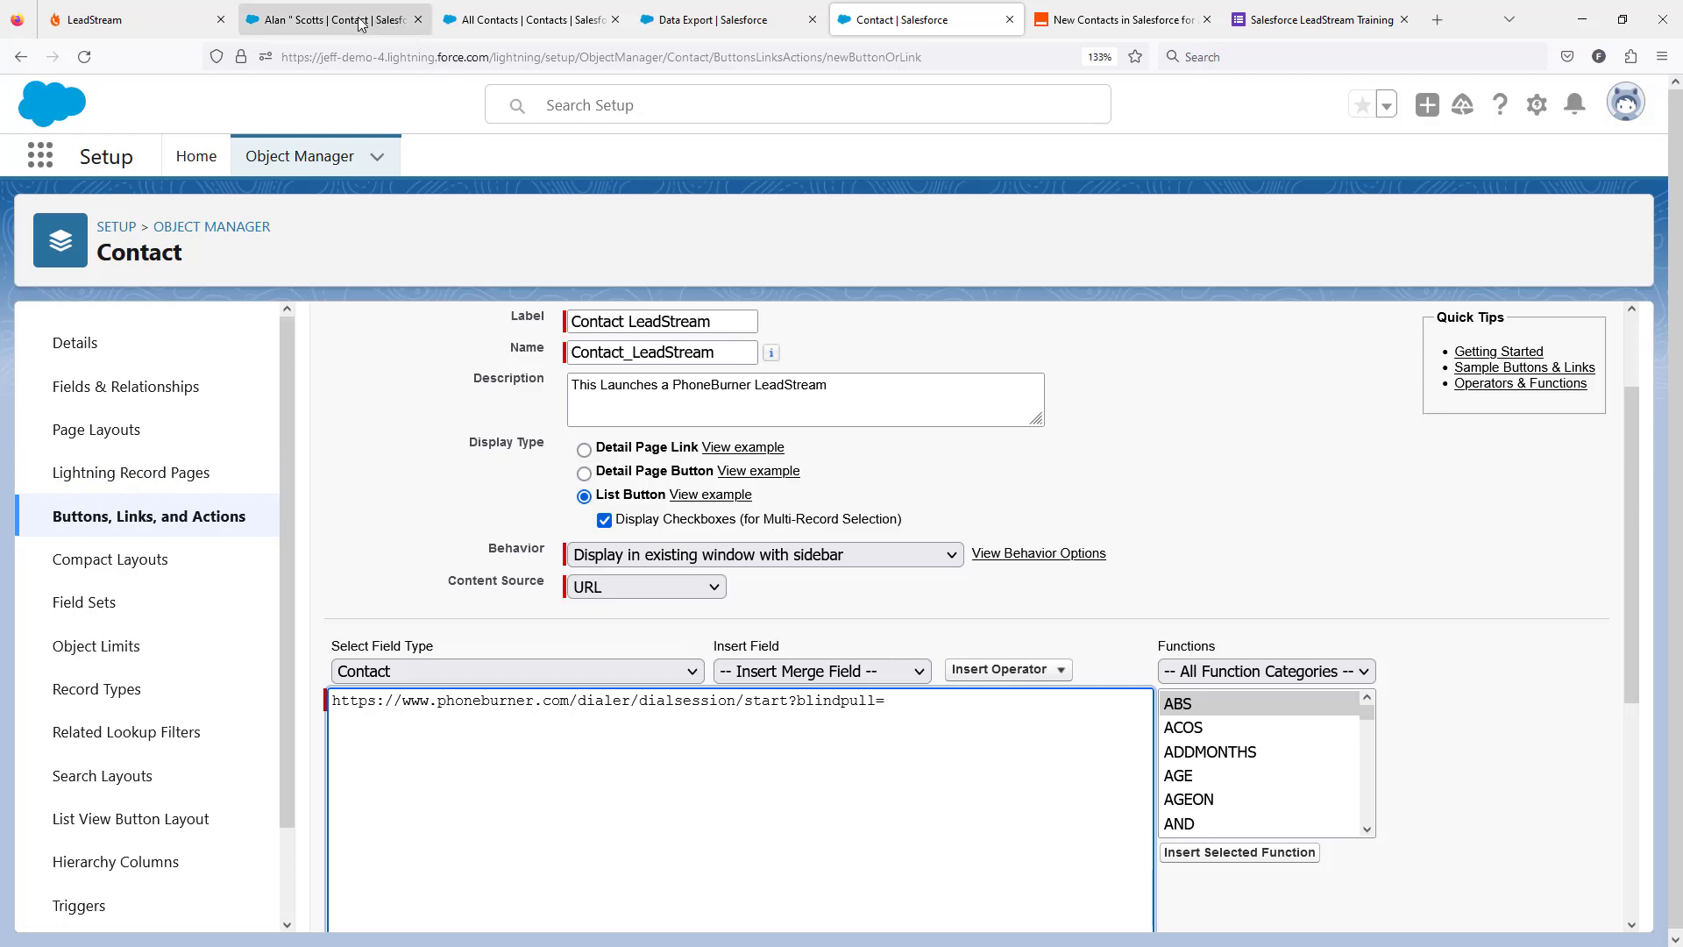
left_click(125, 13)
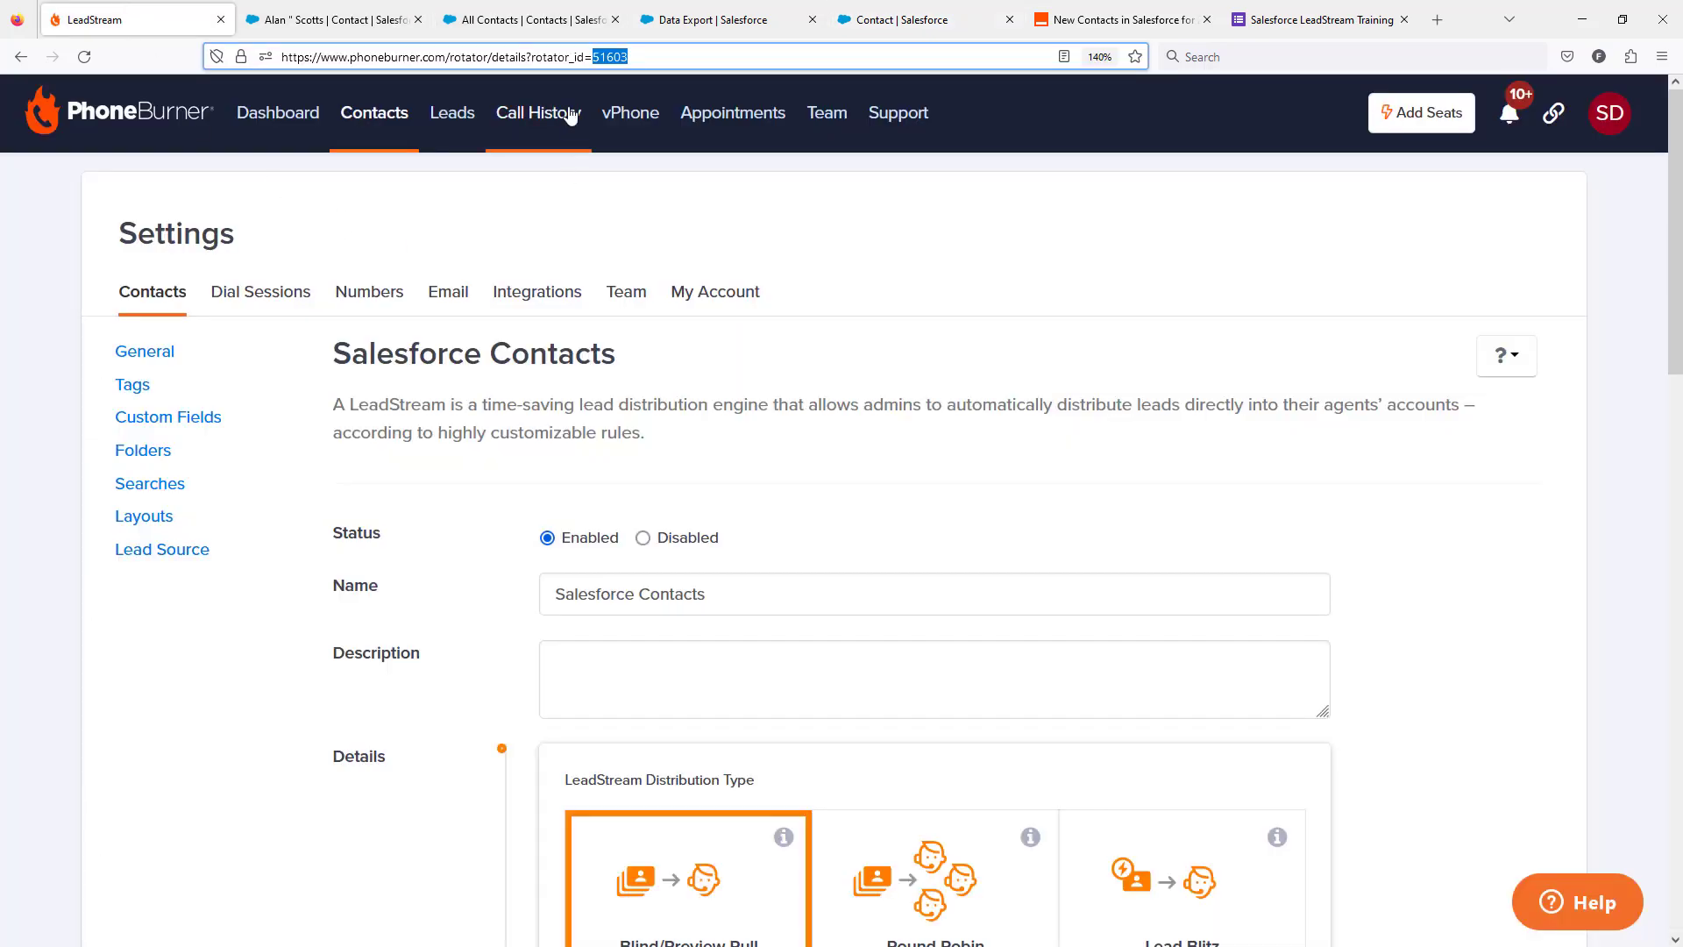
left_click(921, 19)
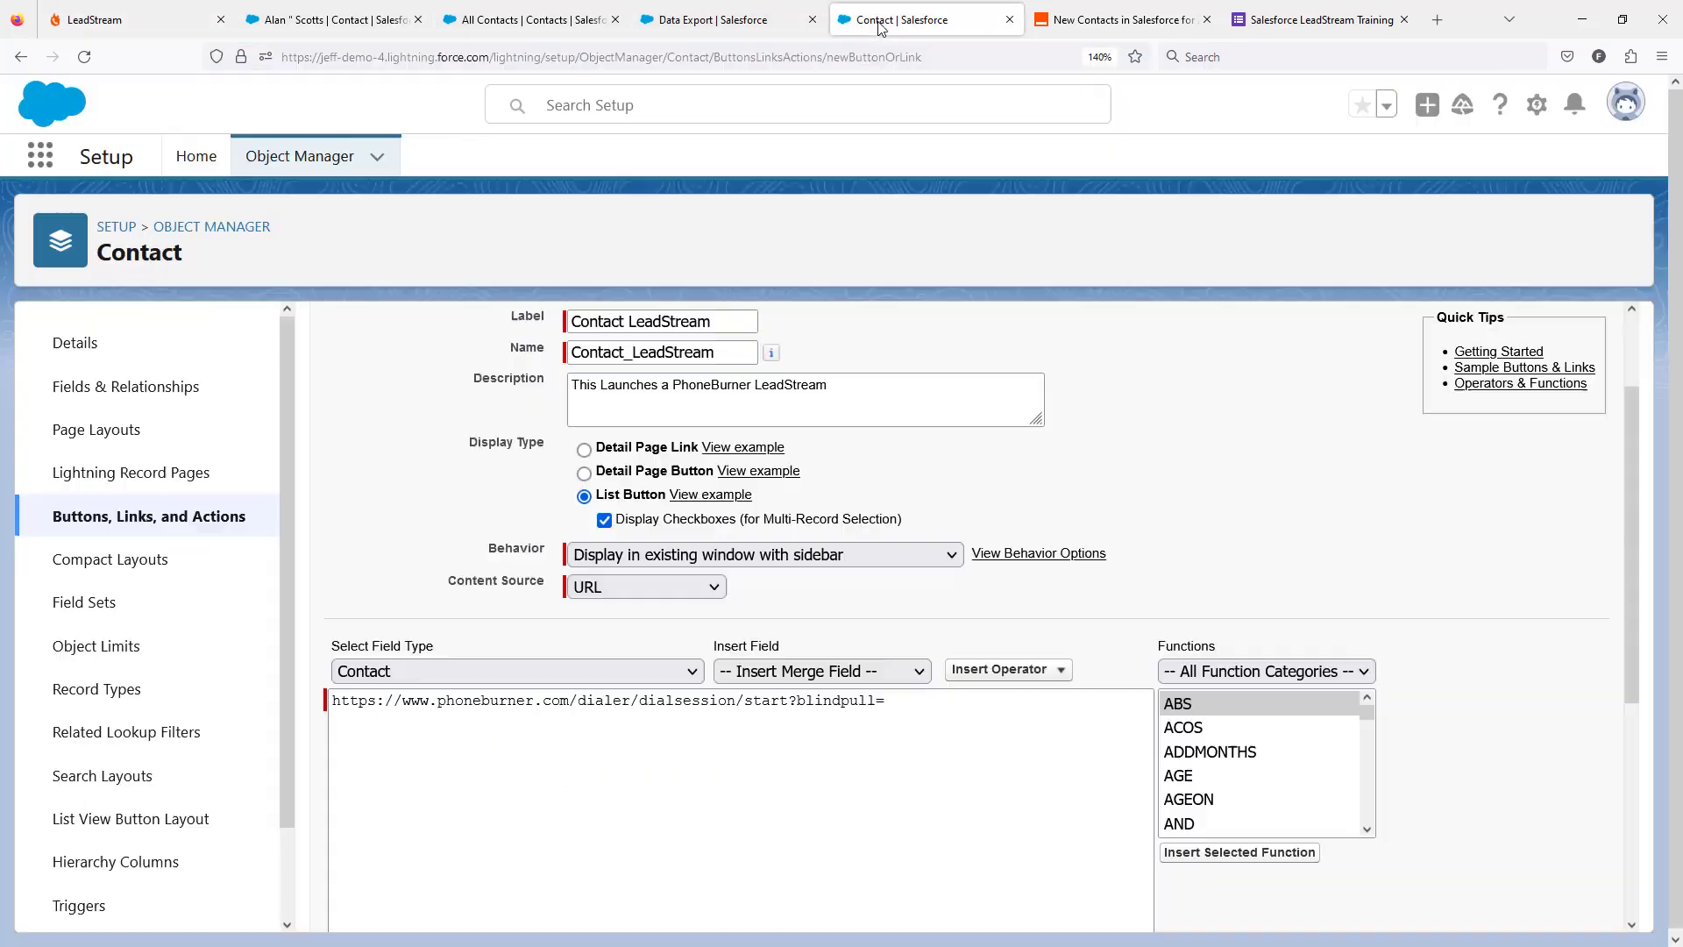
key("ctrl+v")
Remove the trailing "#/" from the button's URL and save the new list button.
scroll(938, 715, "down", 5)
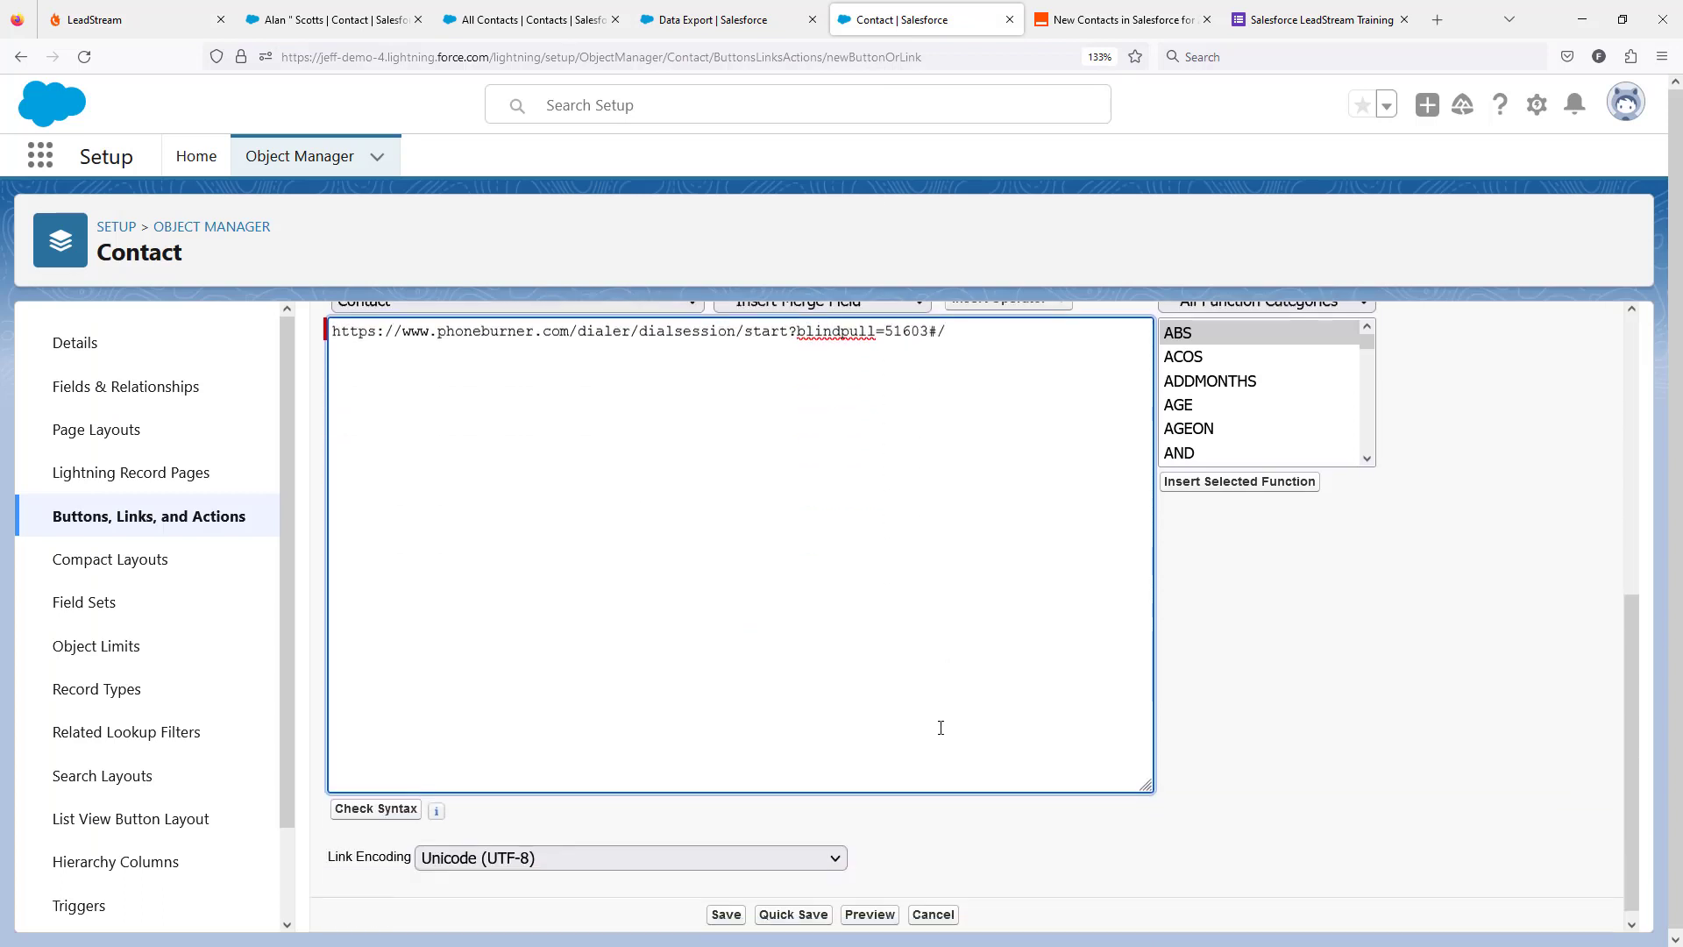
key("BackSpace")
key("BackSpace")
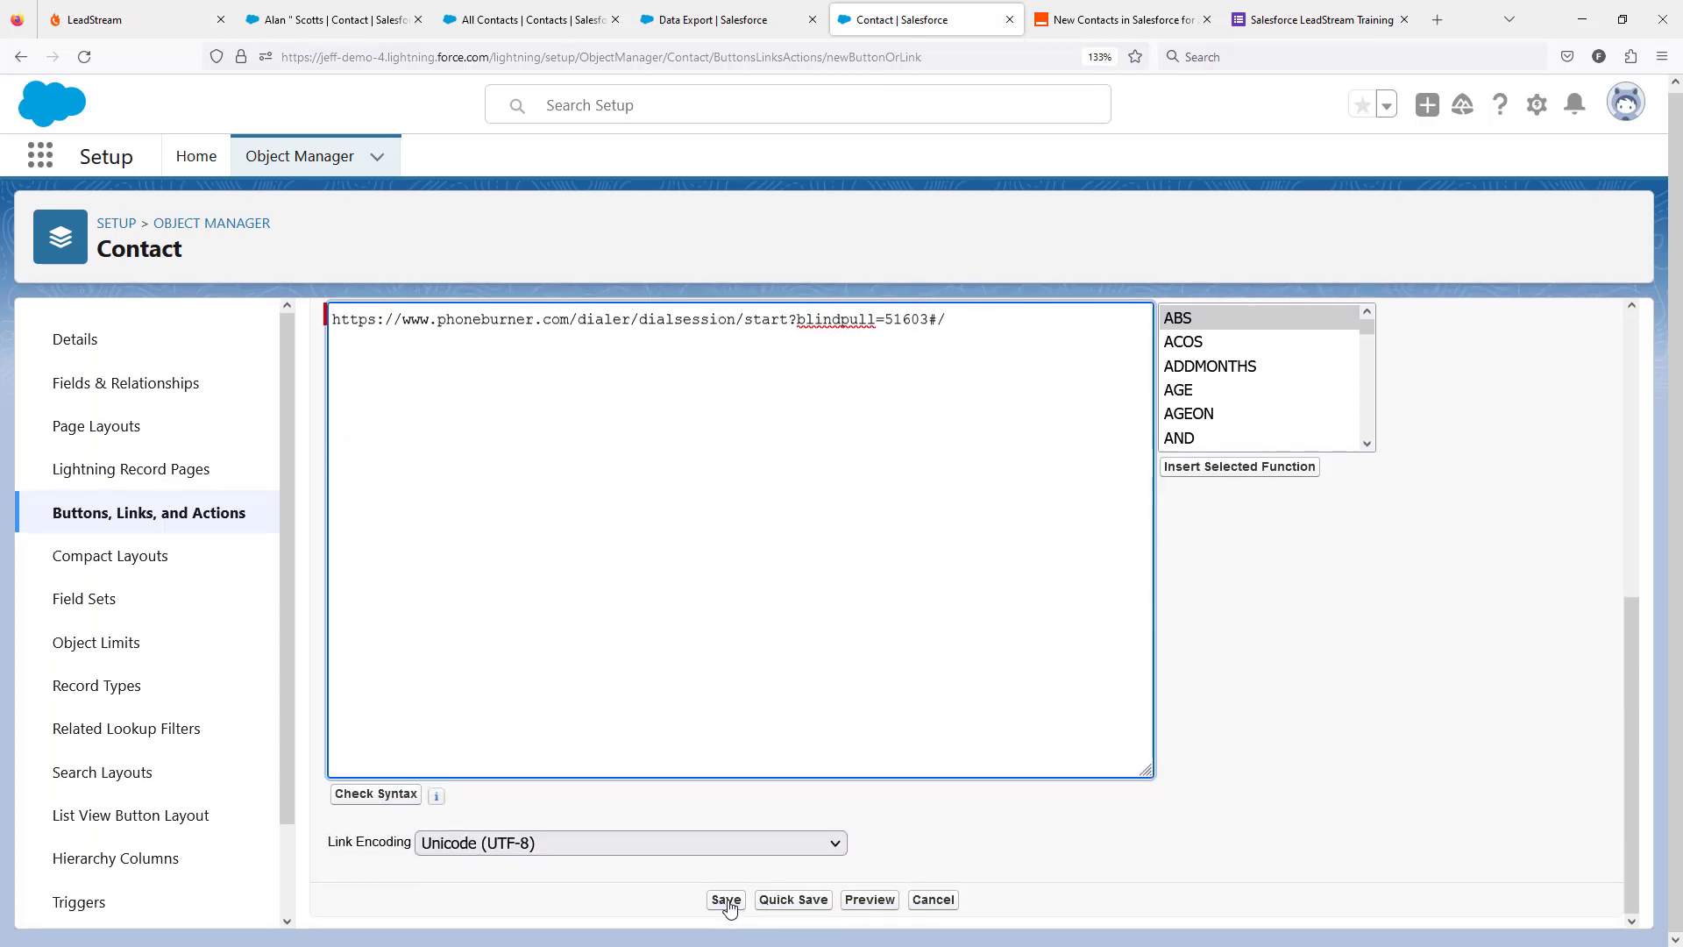
left_click(726, 903)
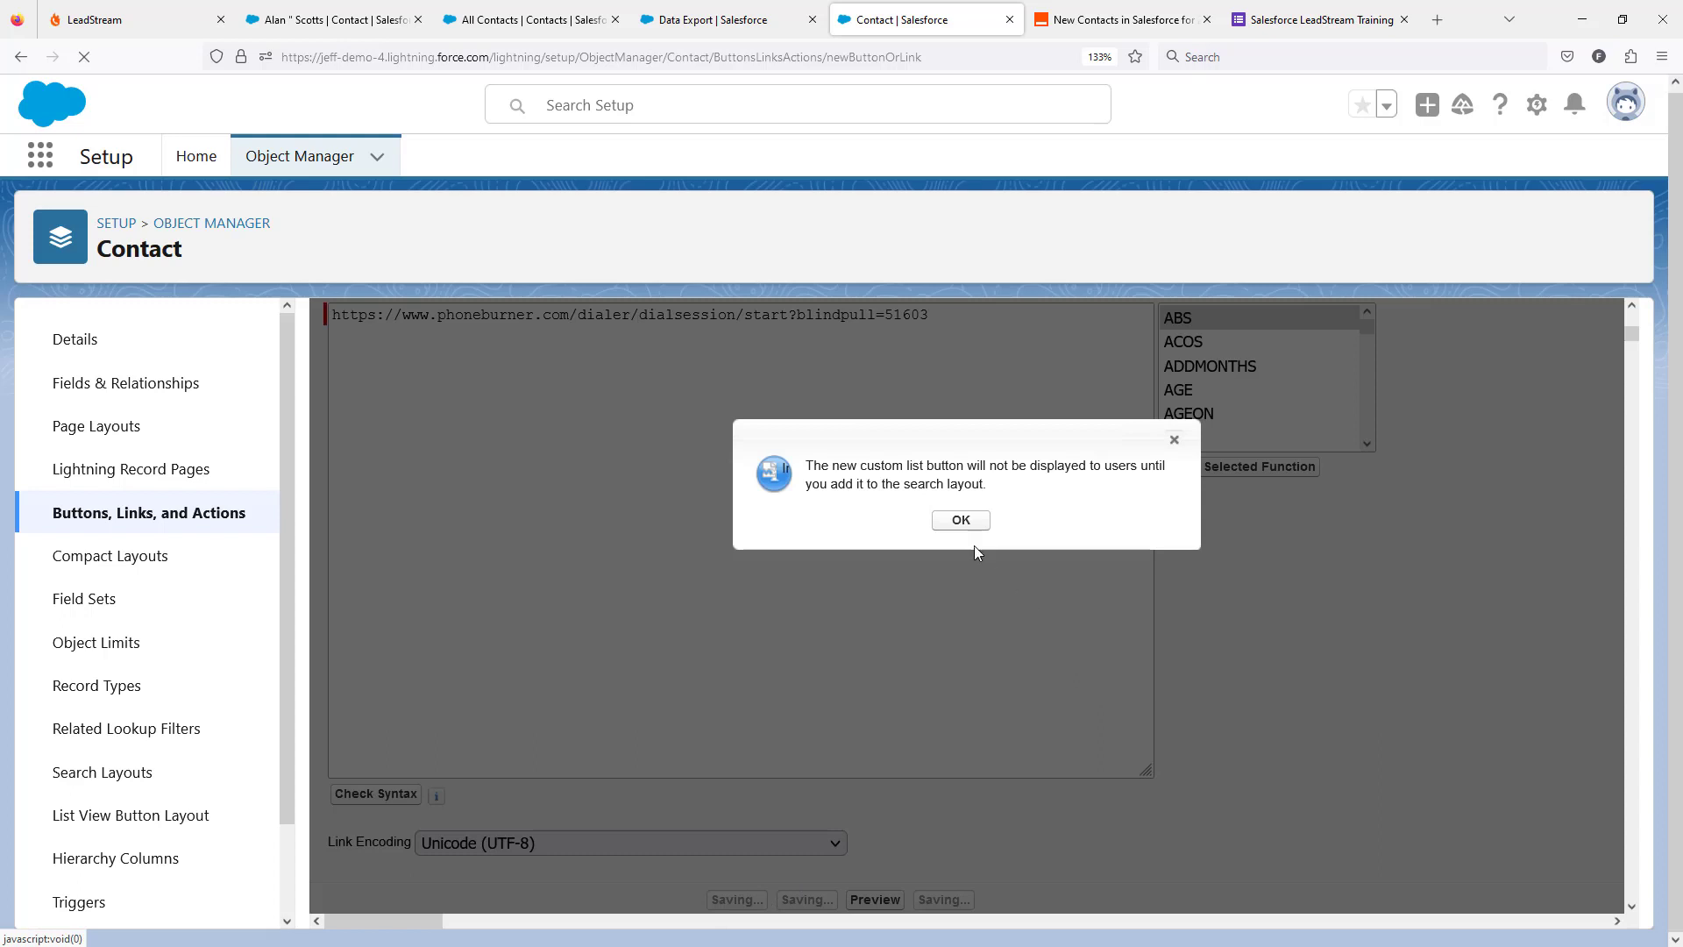
left_click(962, 521)
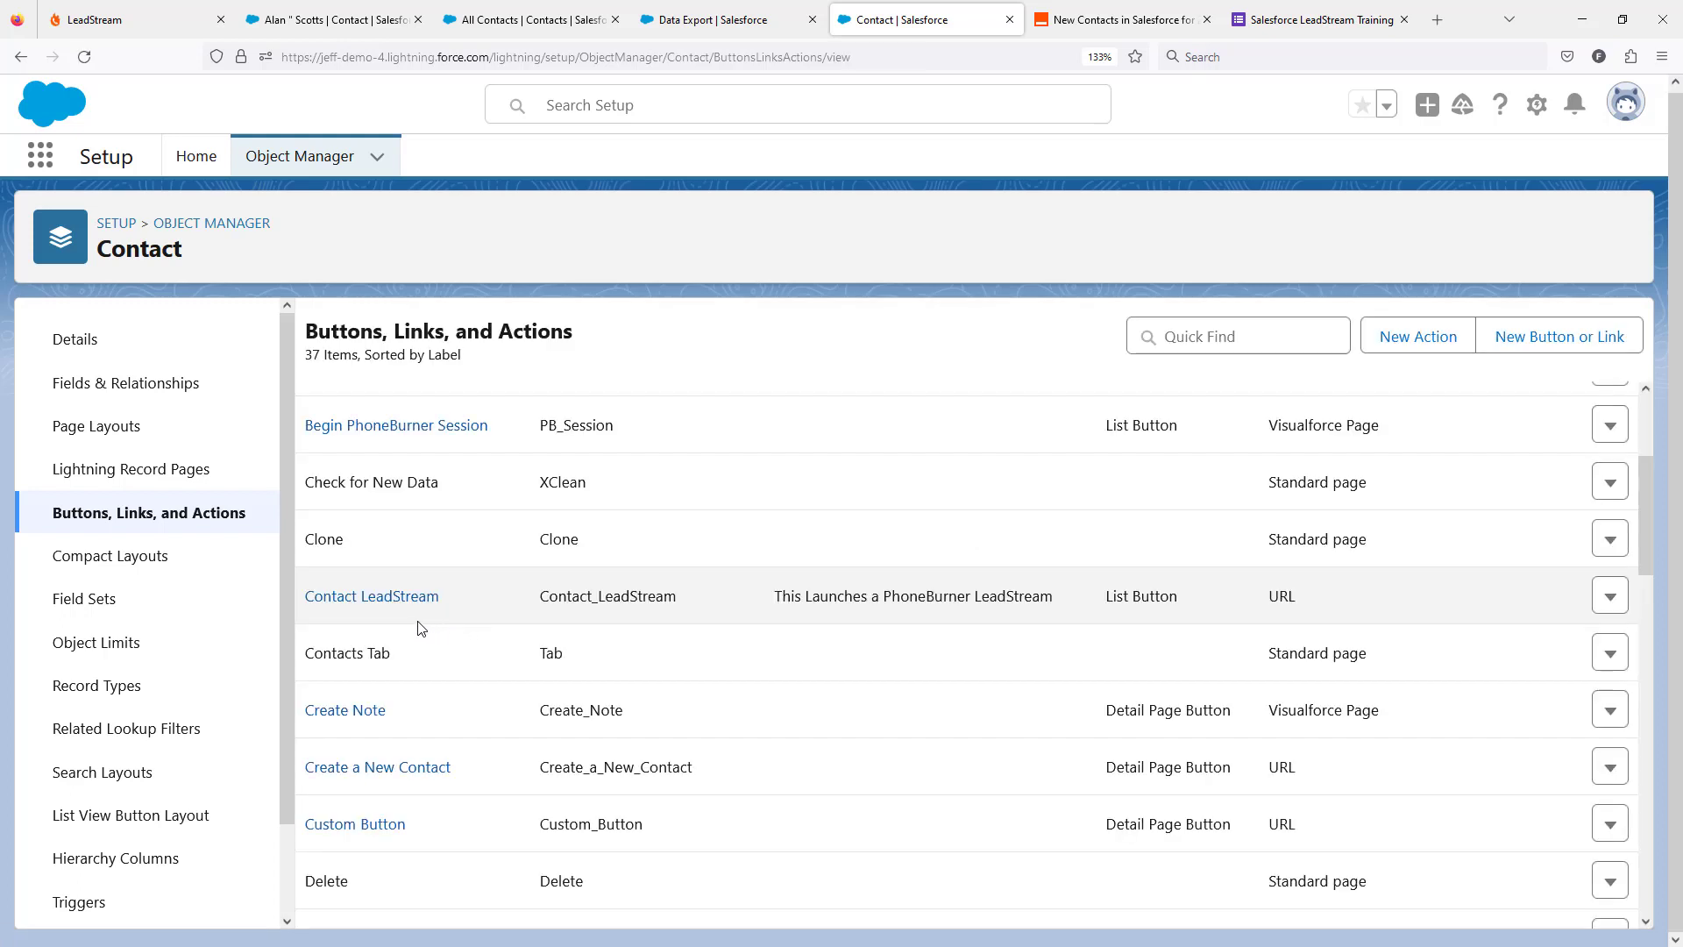
Add the Contact LeadStream custom button to the selected buttons of the Contact default search layout and save the layout.
left_click(140, 782)
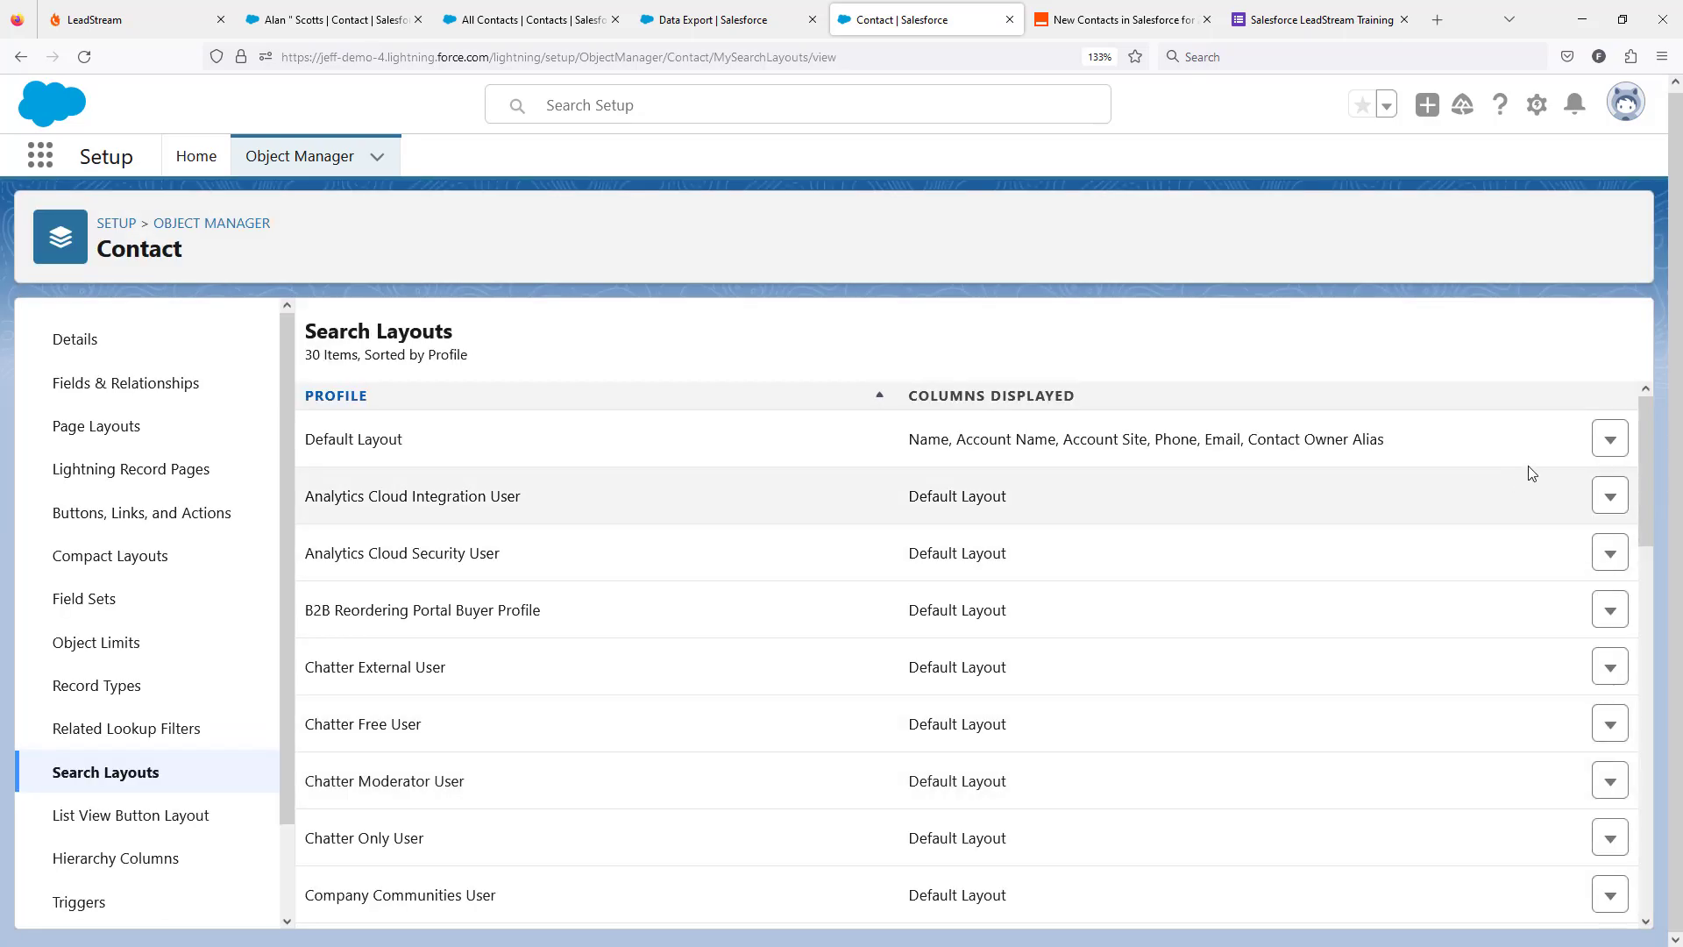
left_click(1609, 438)
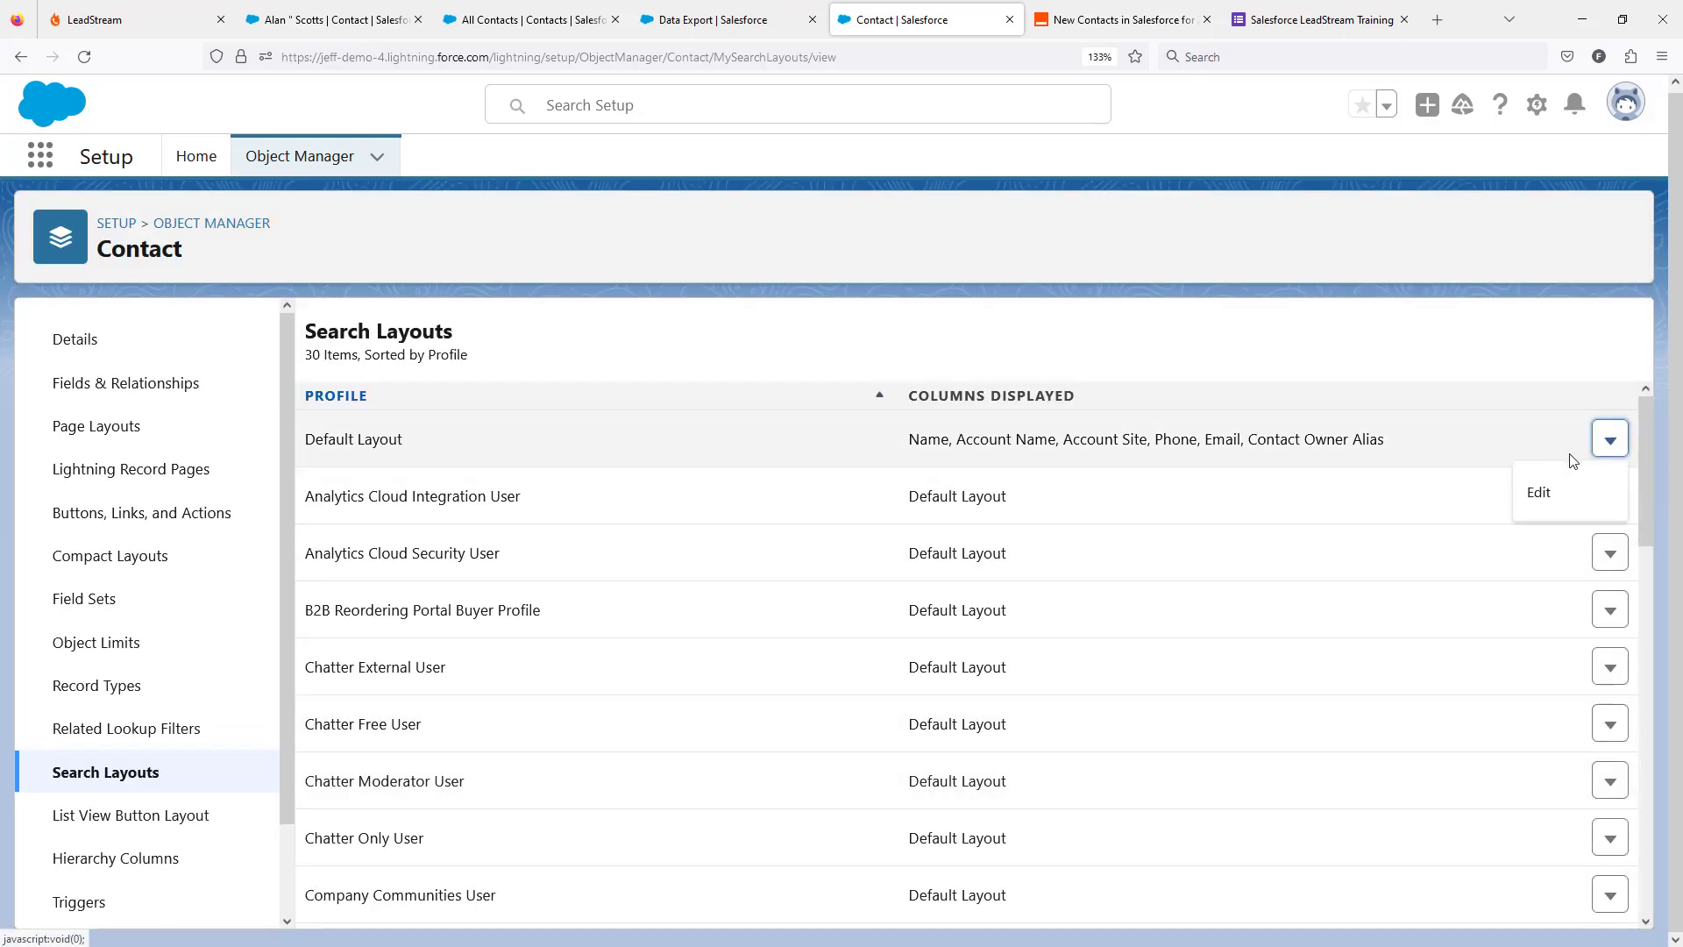
left_click(1538, 491)
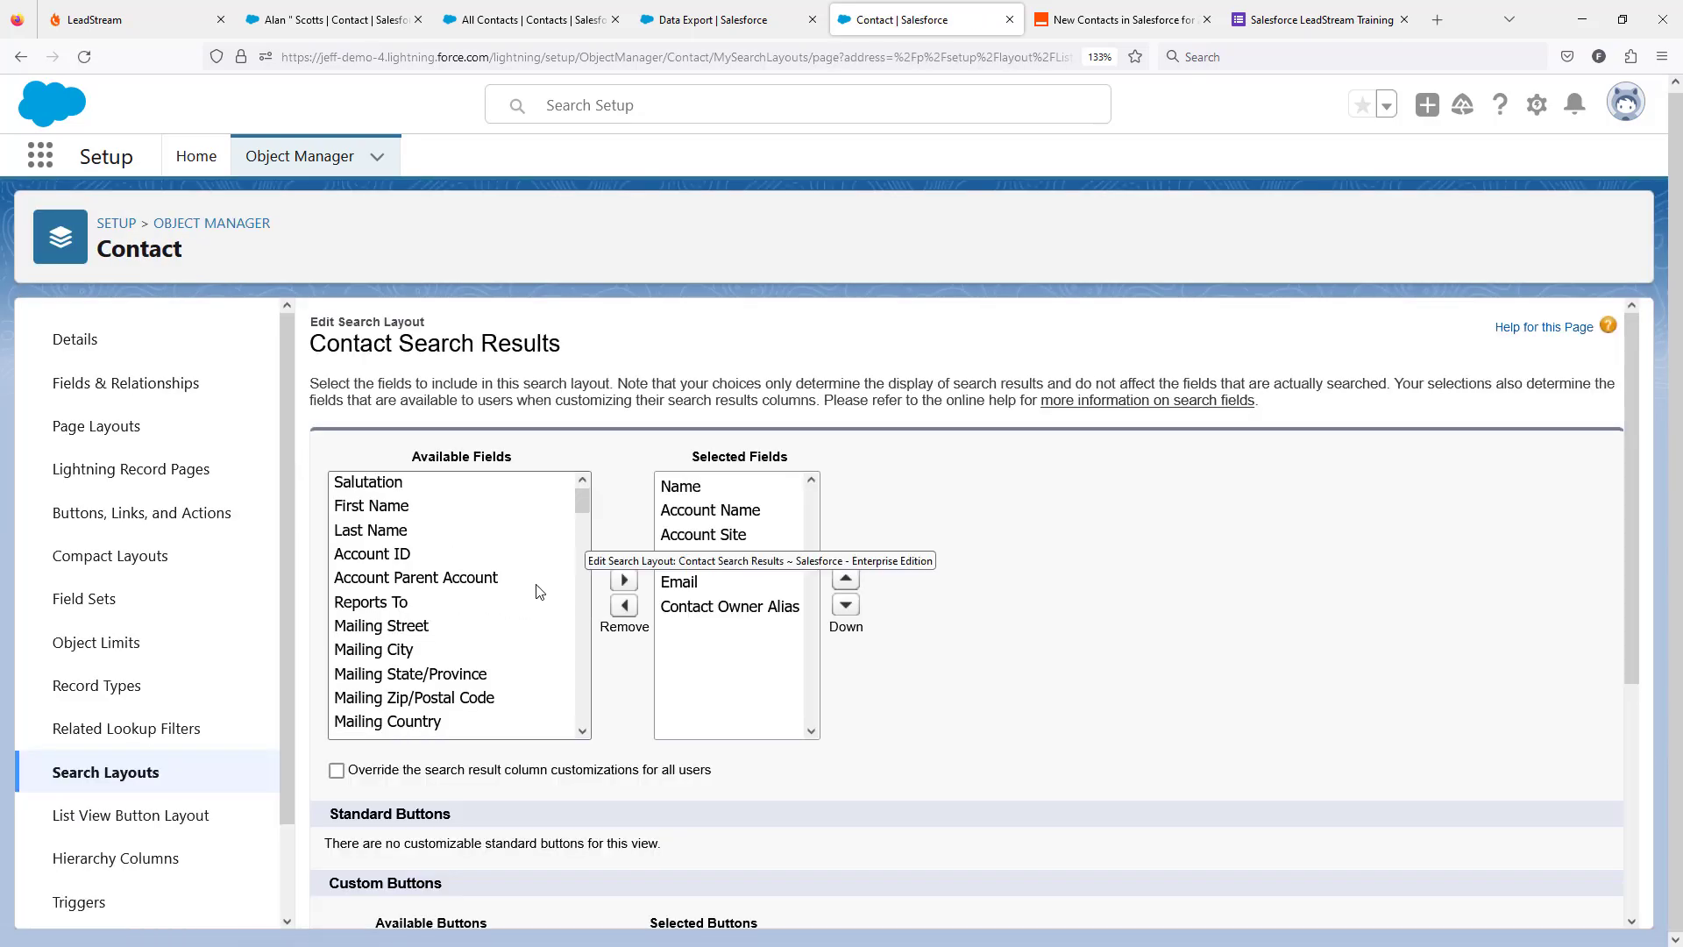
scroll(539, 592, "down", 5)
scroll(894, 728, "down", 4)
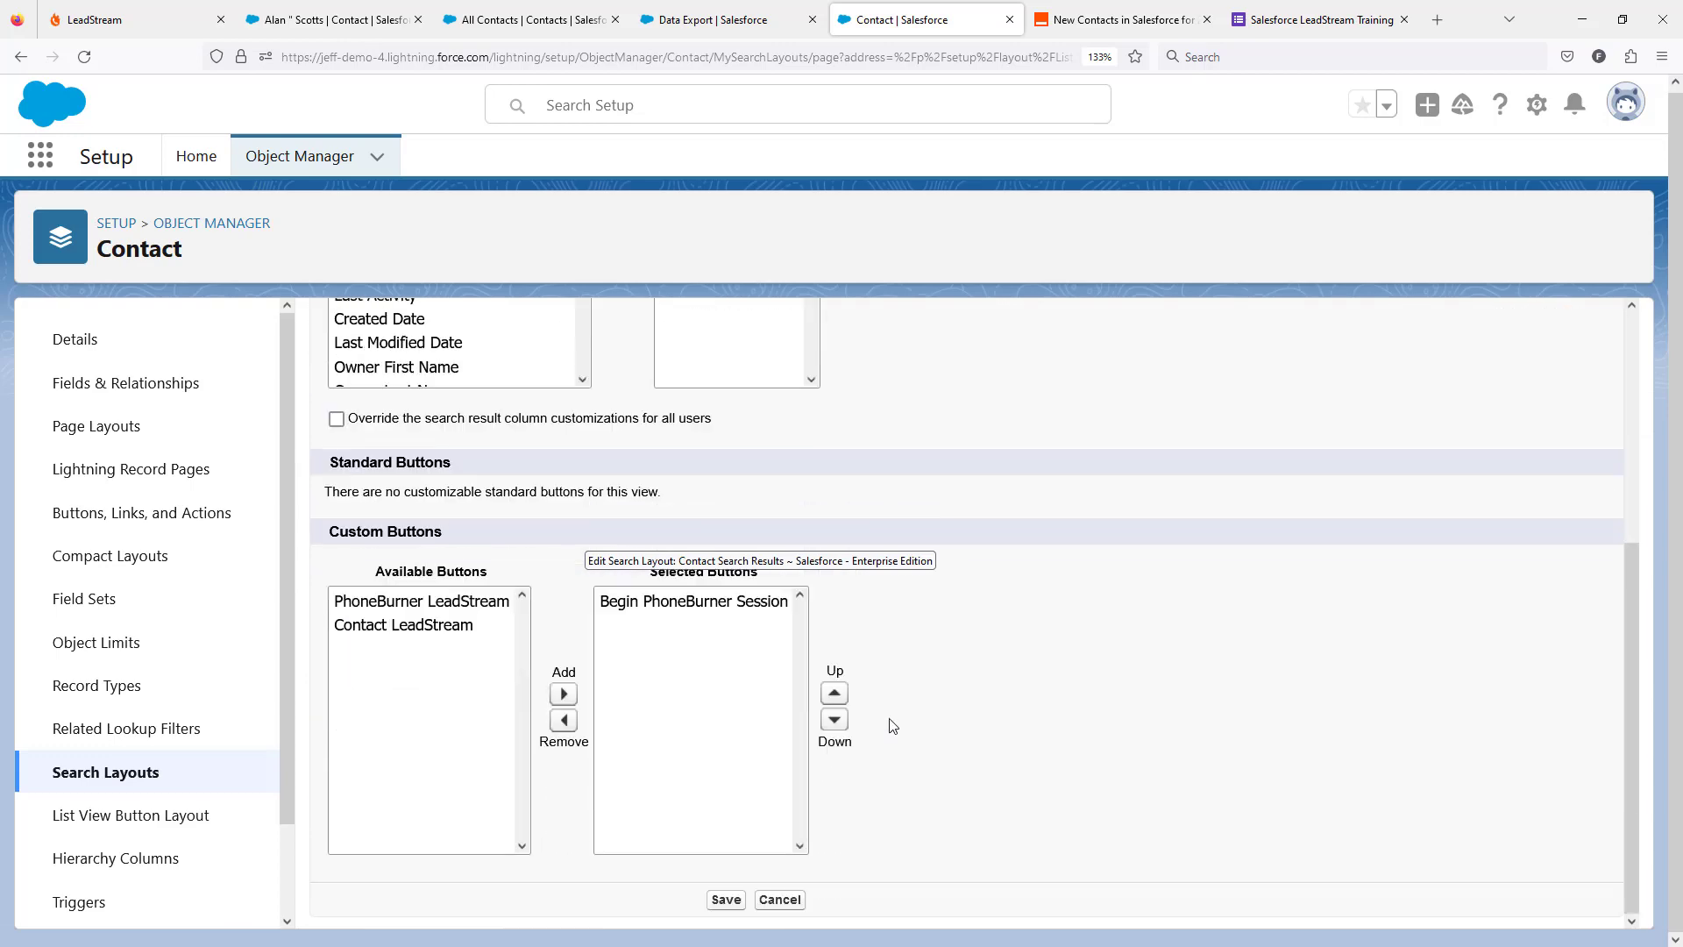
left_click(391, 624)
left_click(563, 693)
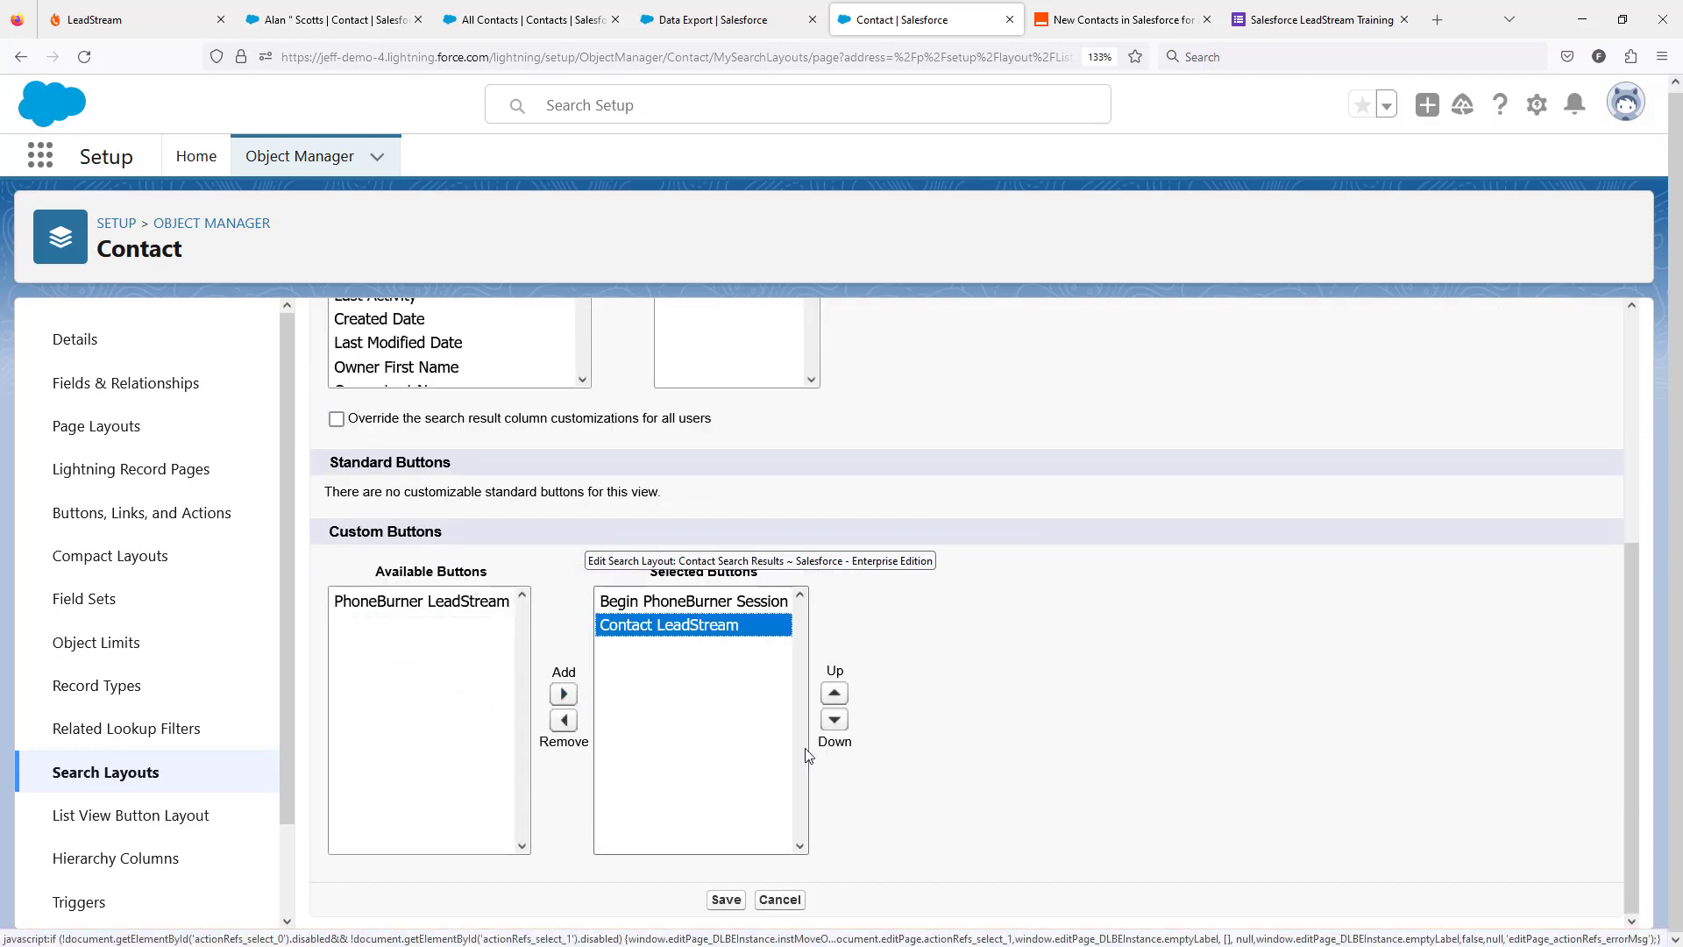
left_click(719, 902)
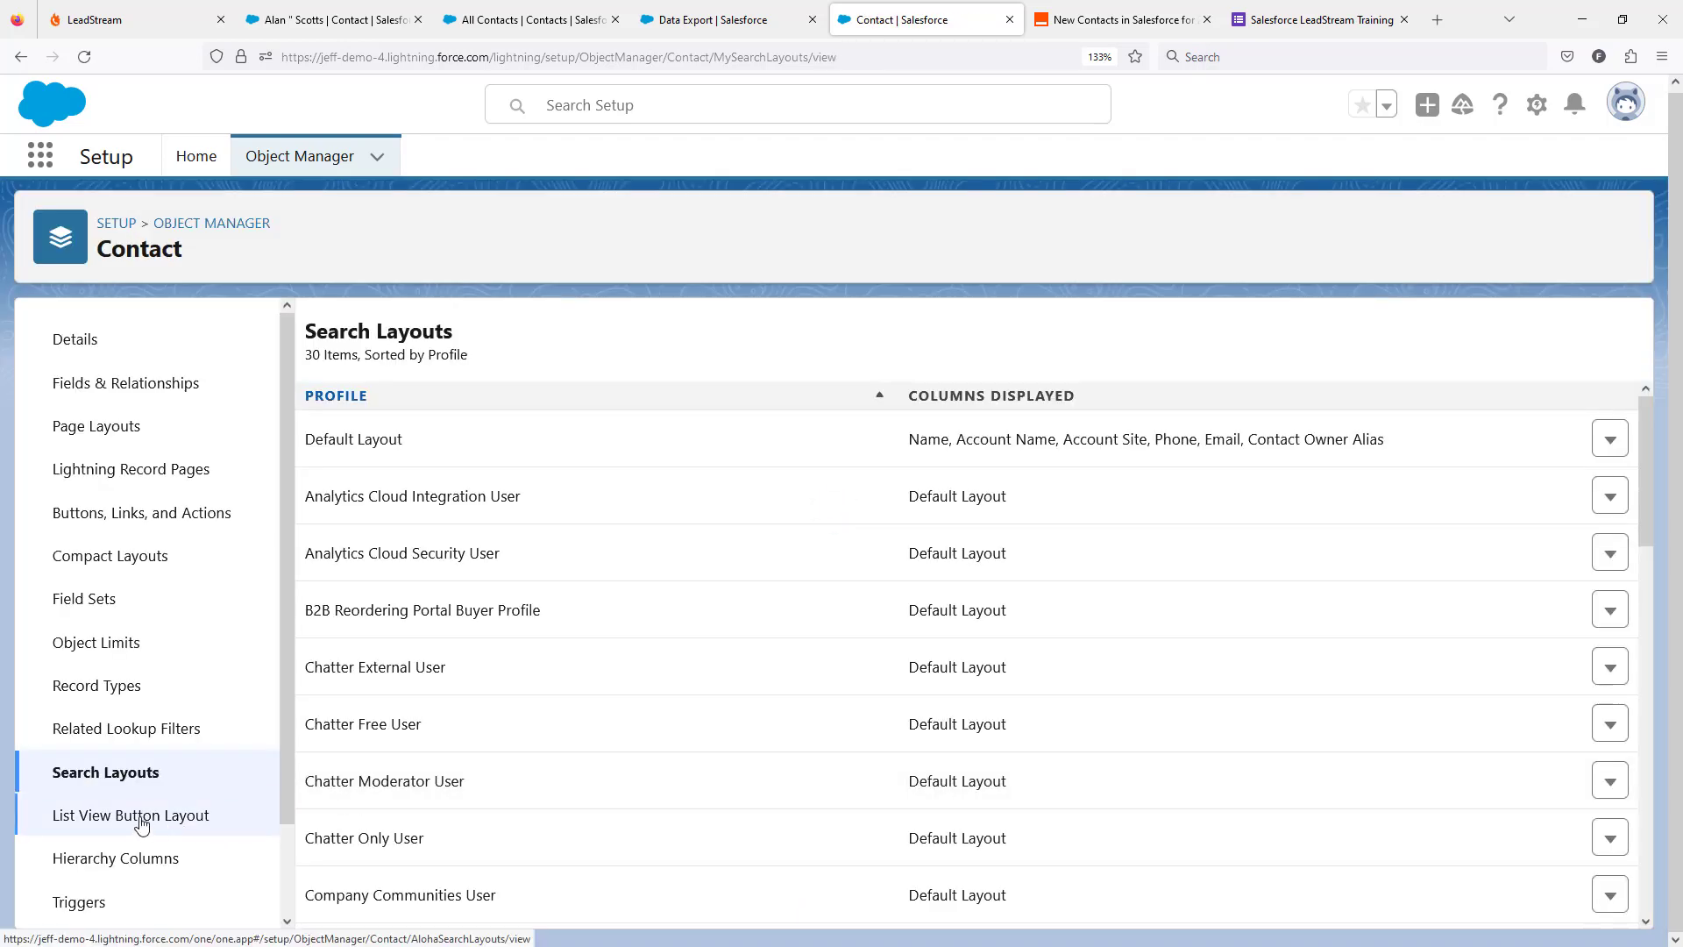
Add the Contact LeadStream custom button to the Contact list view button layout and save it.
left_click(142, 818)
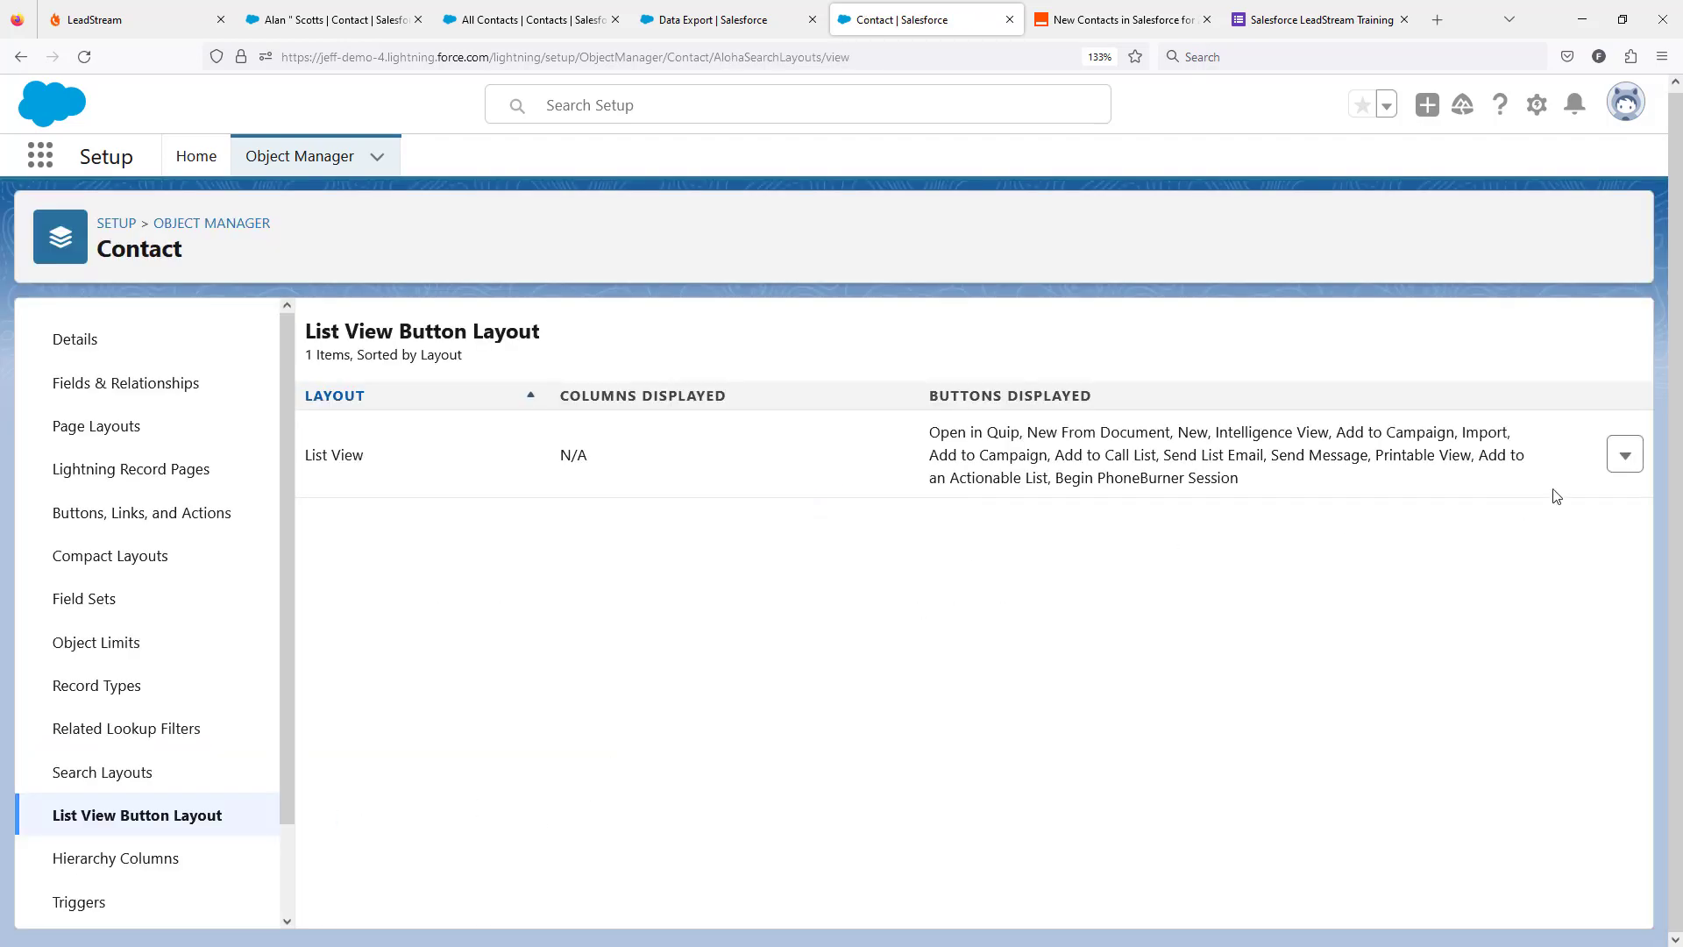
left_click(1624, 455)
left_click(1551, 503)
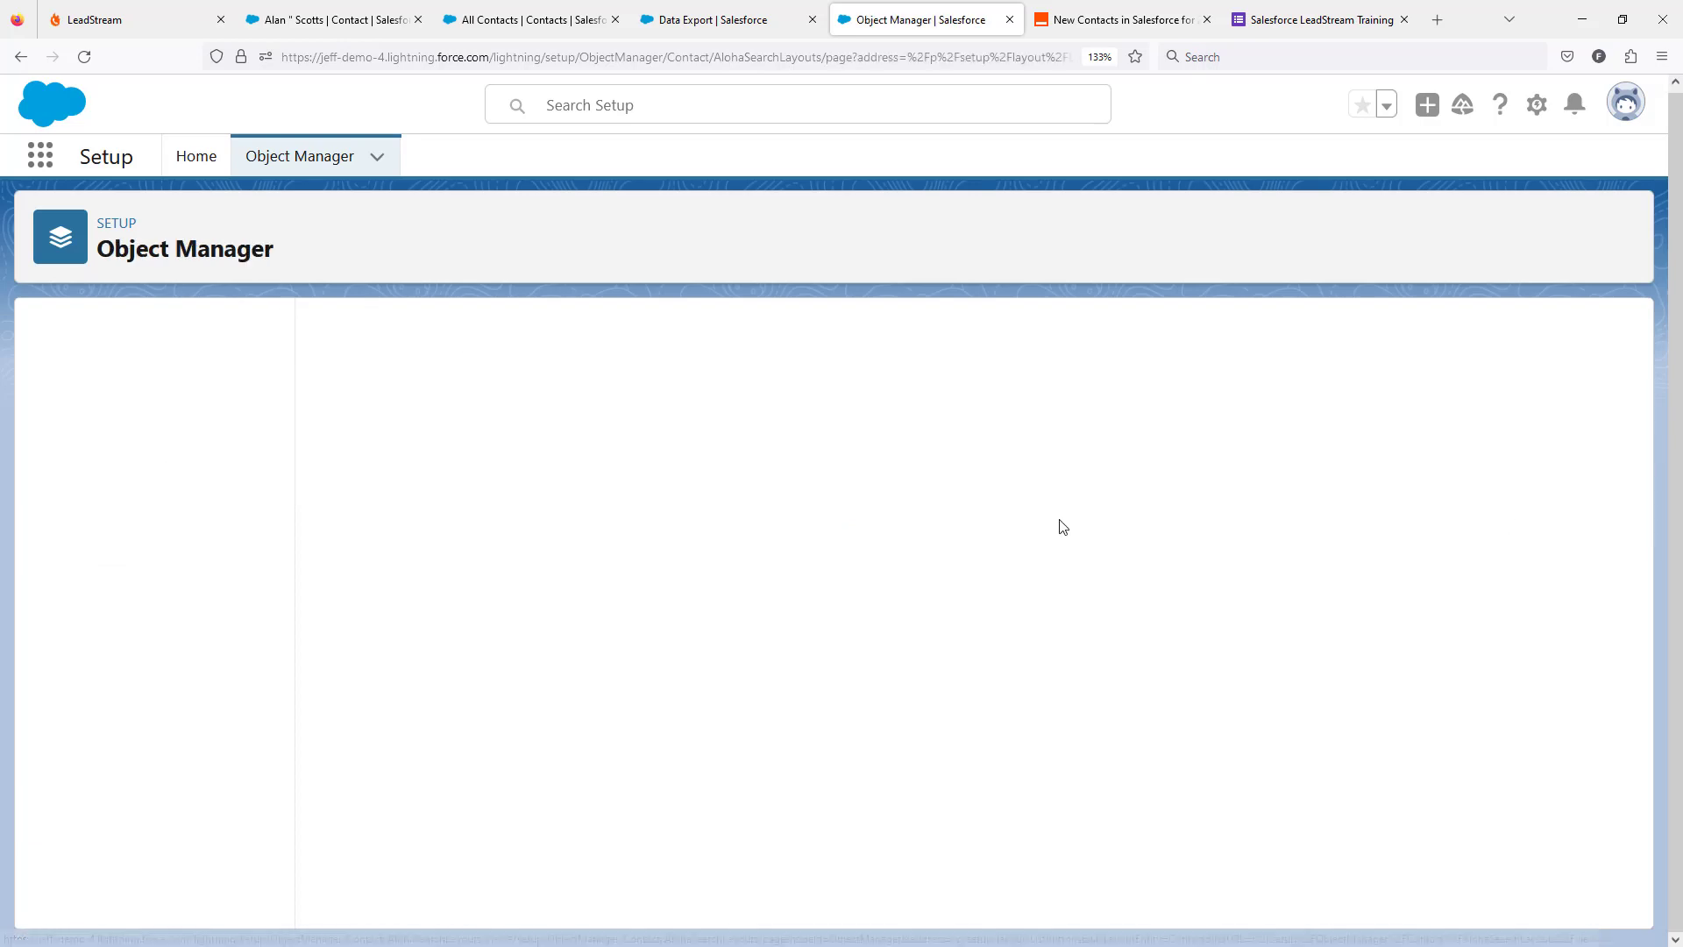
scroll(917, 676, "down", 5)
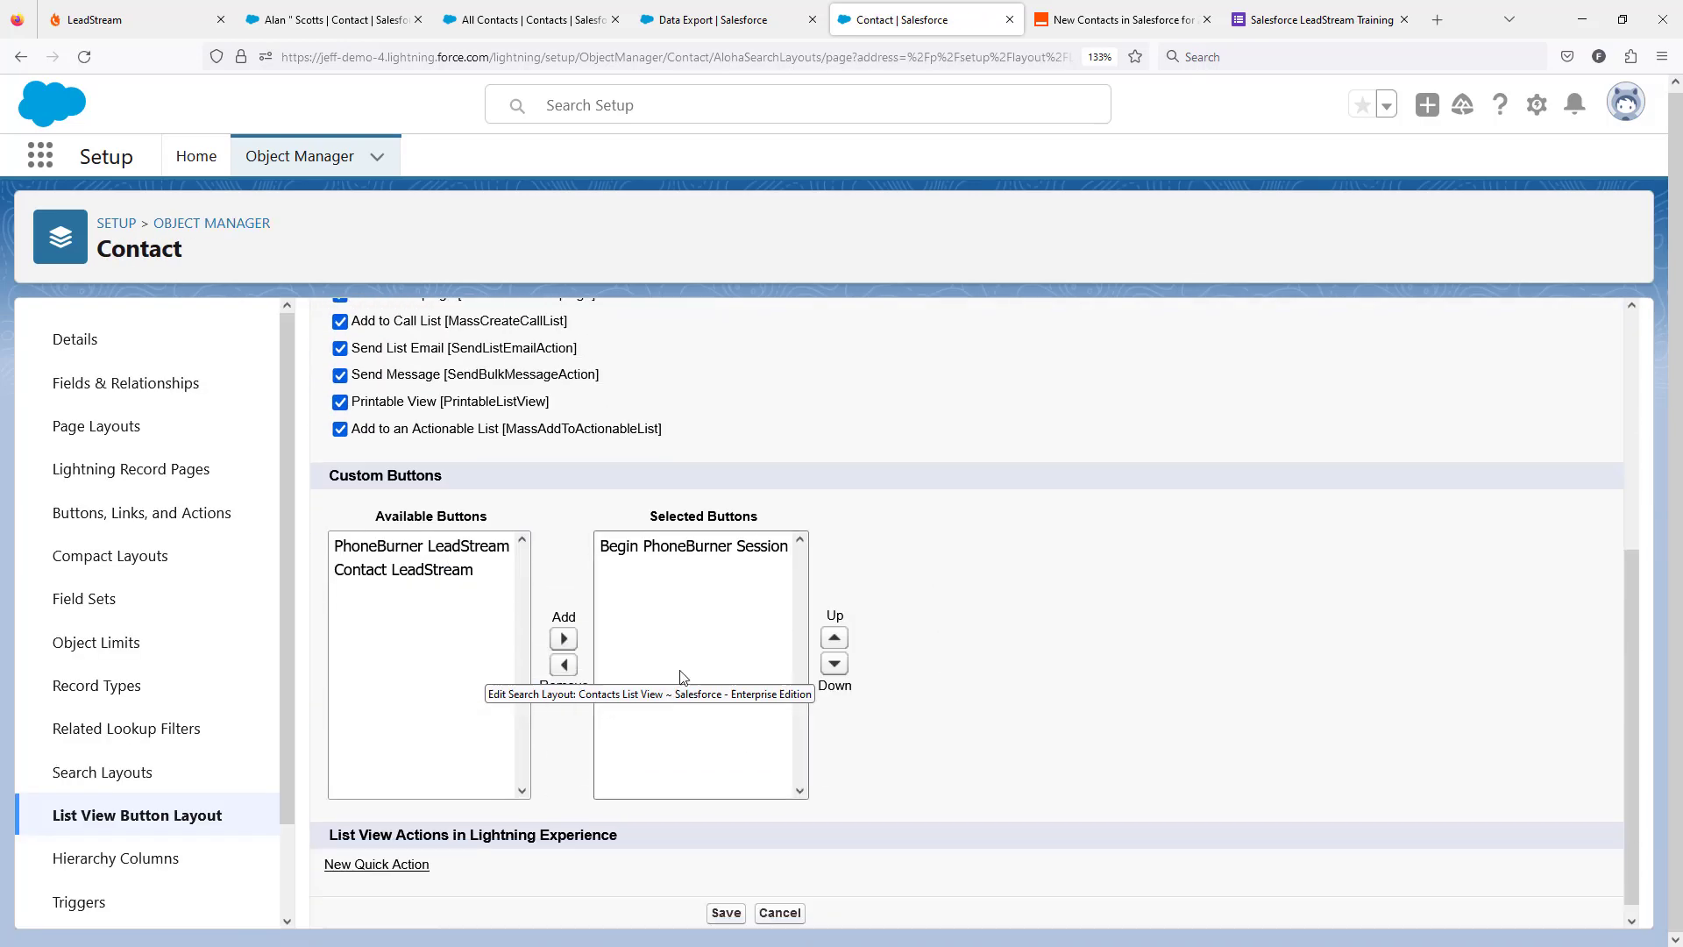
left_click(399, 578)
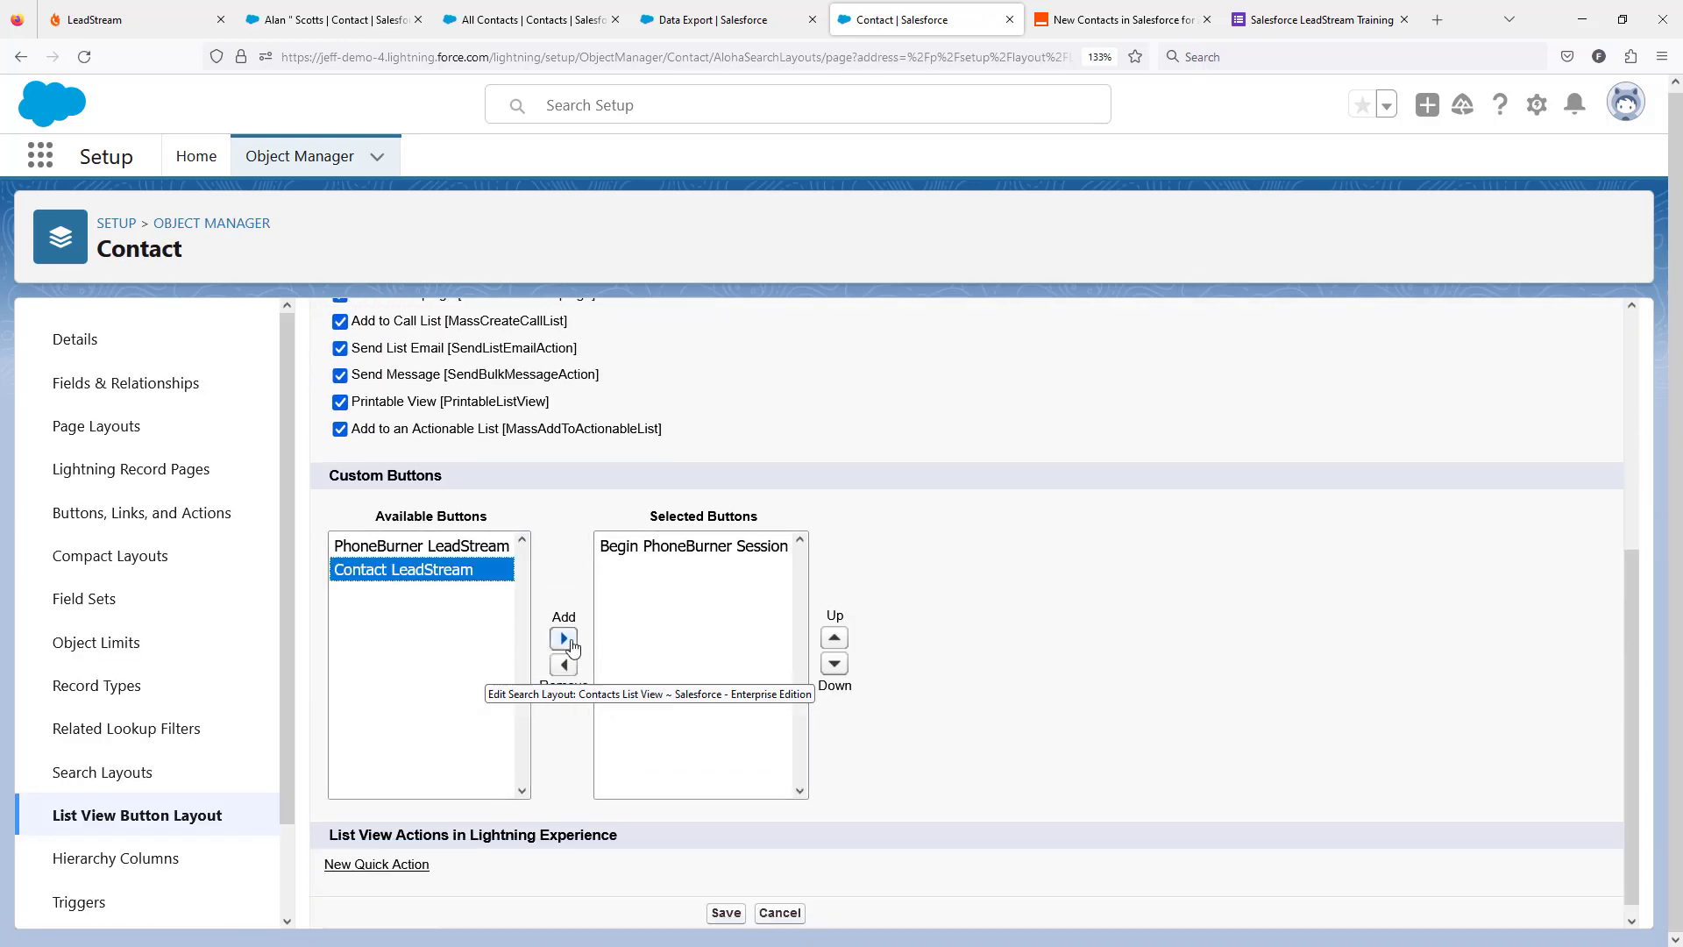
left_click(564, 639)
left_click(717, 914)
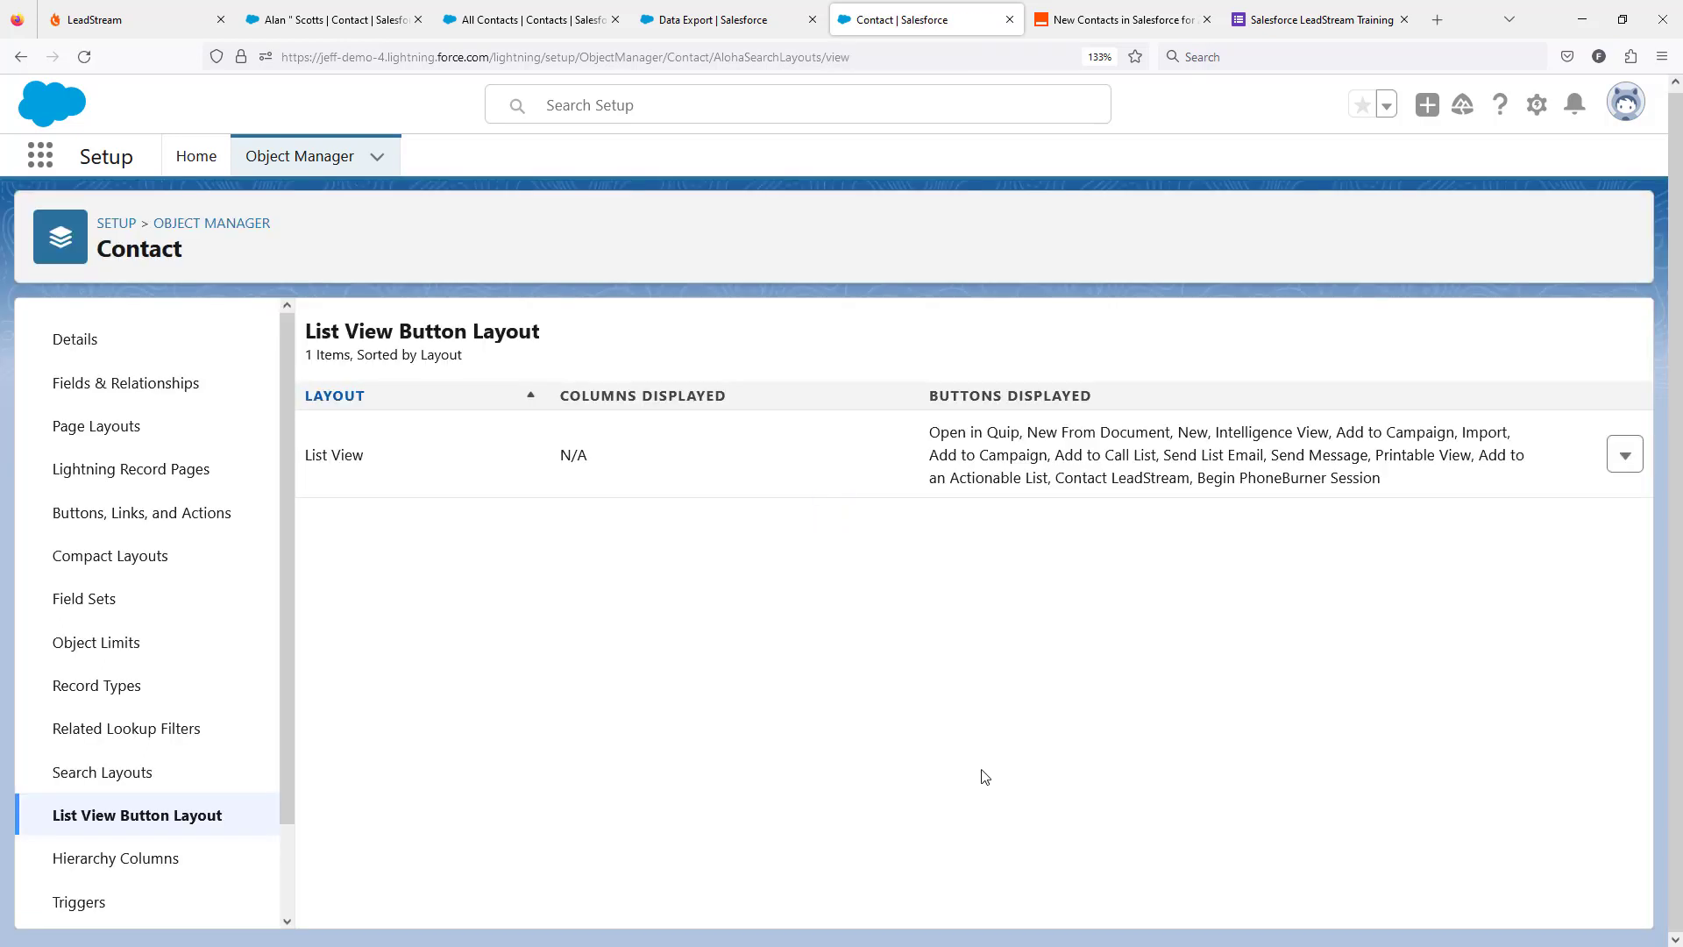
Launch Contact LeadStream from the Salesforce Contacts list and allow the PhoneBurner page to open in a new tab.
left_click(354, 30)
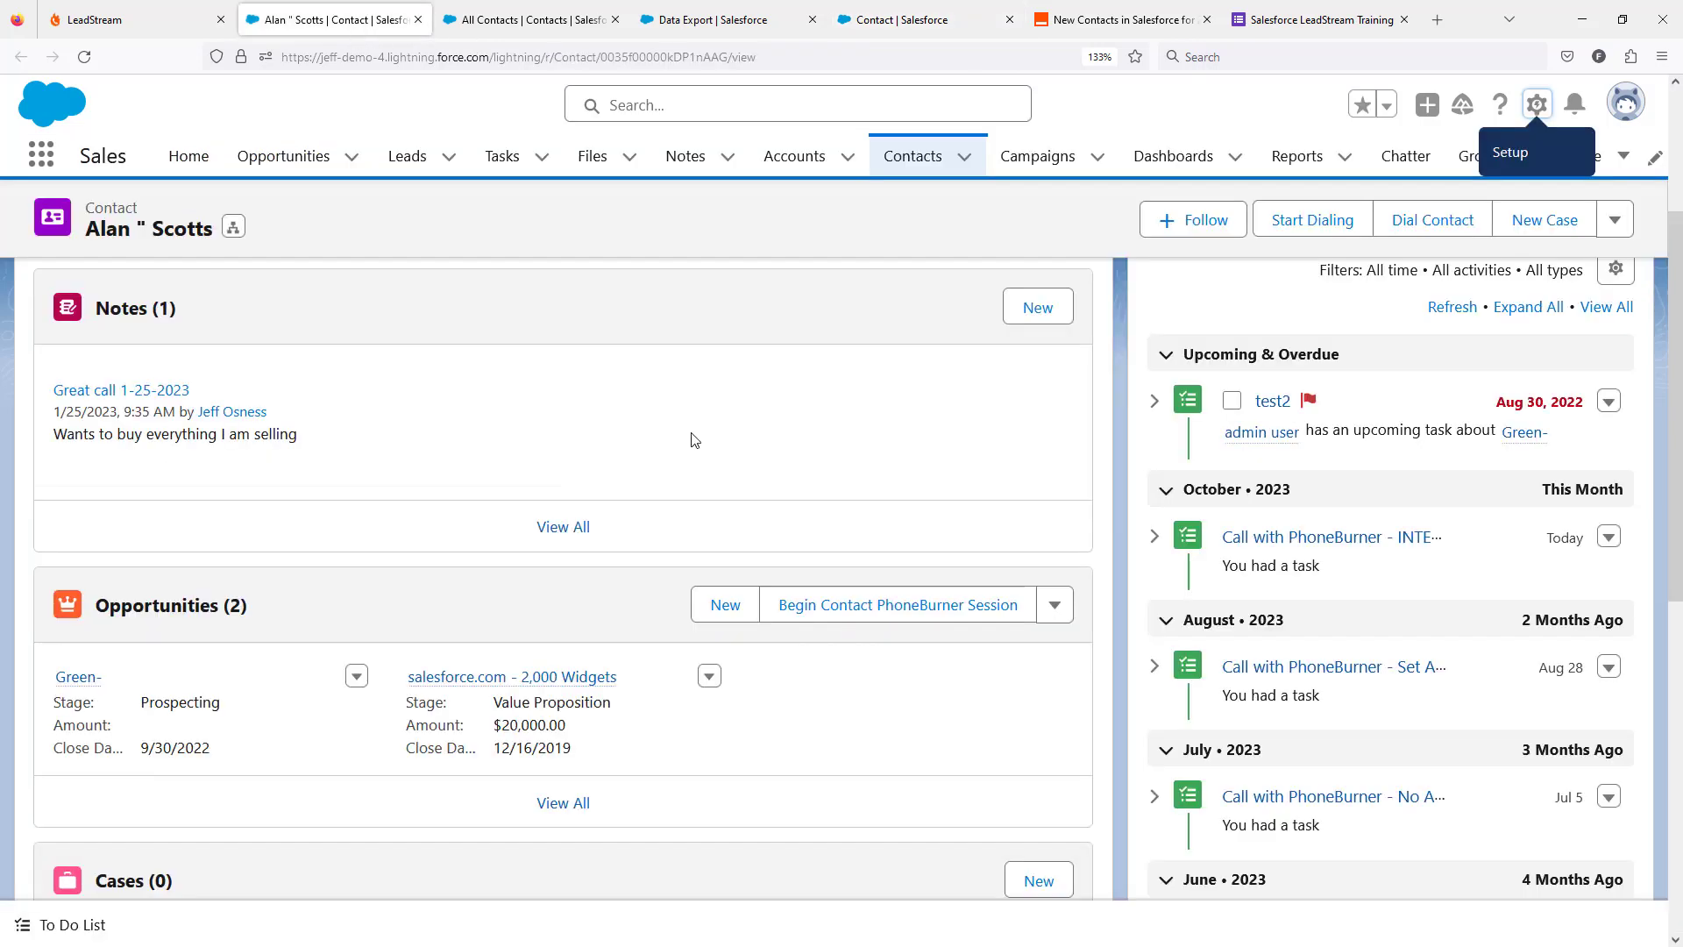
left_click(912, 156)
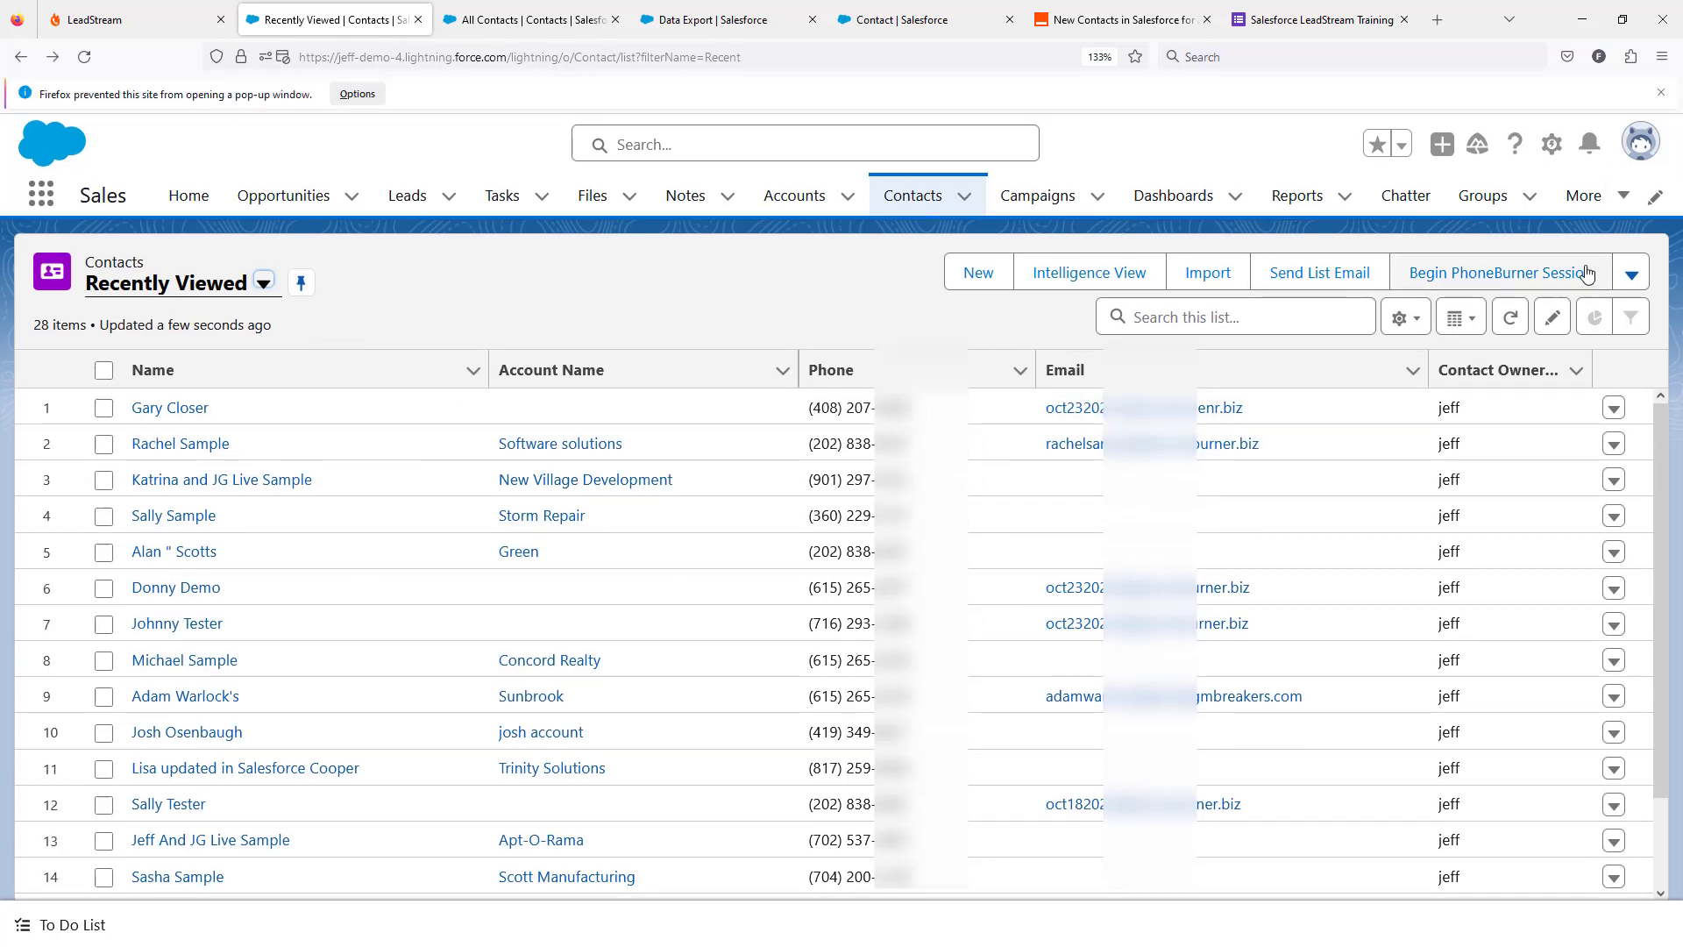
left_click(1631, 275)
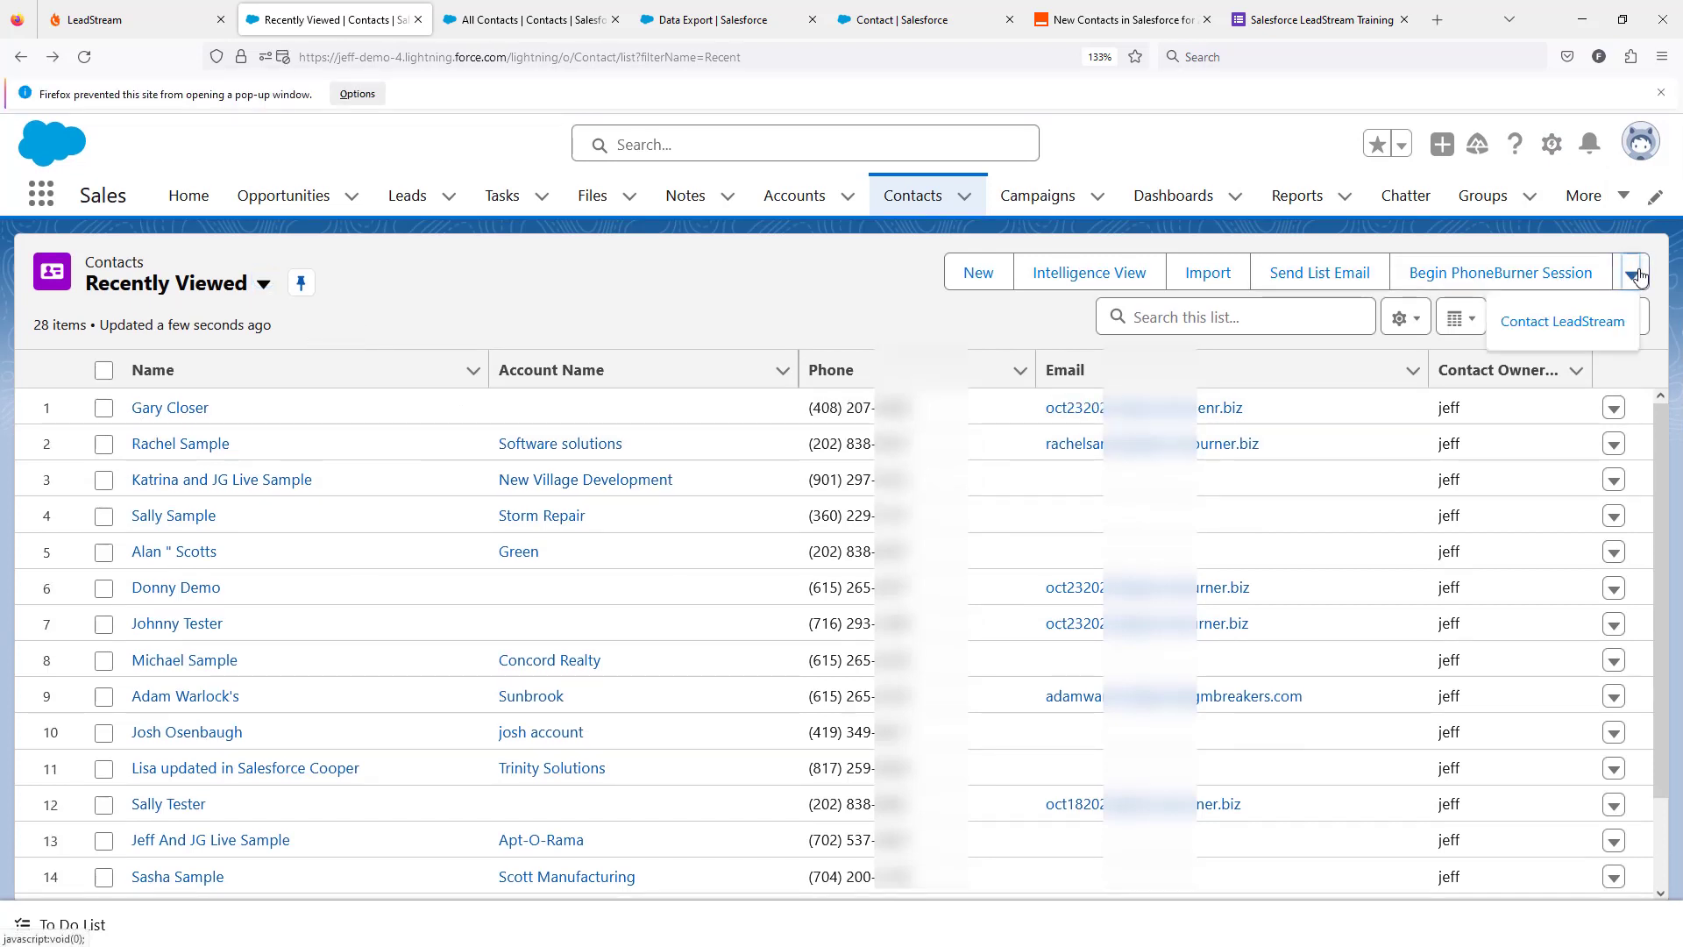
left_click(1534, 333)
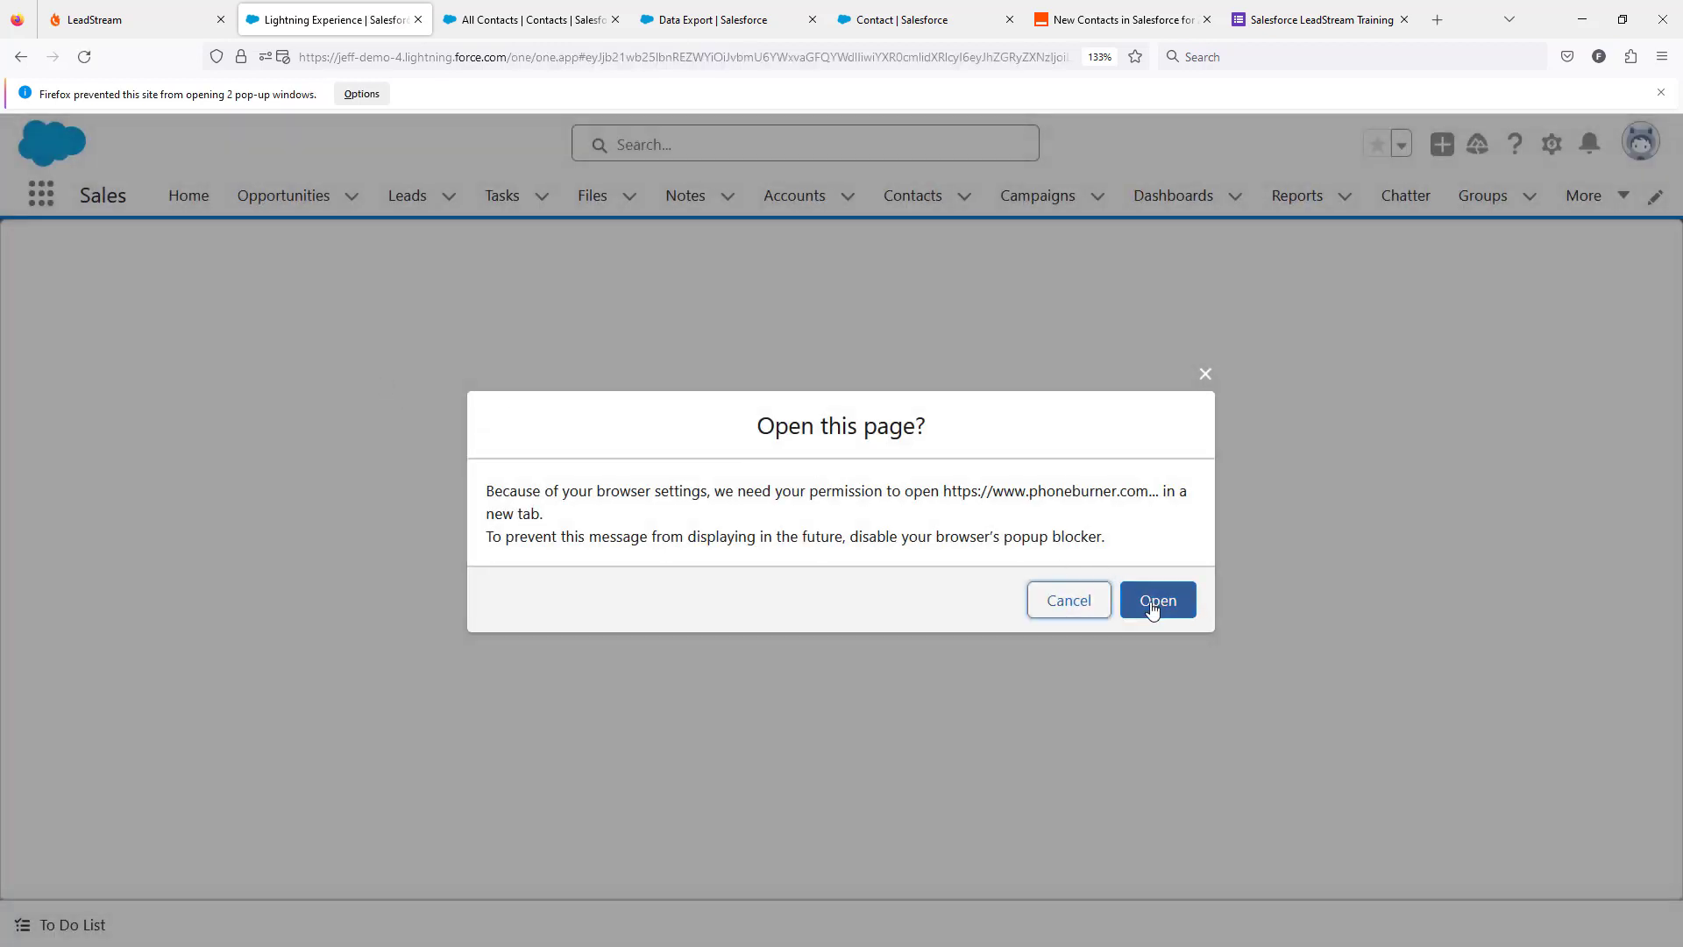
left_click(1153, 604)
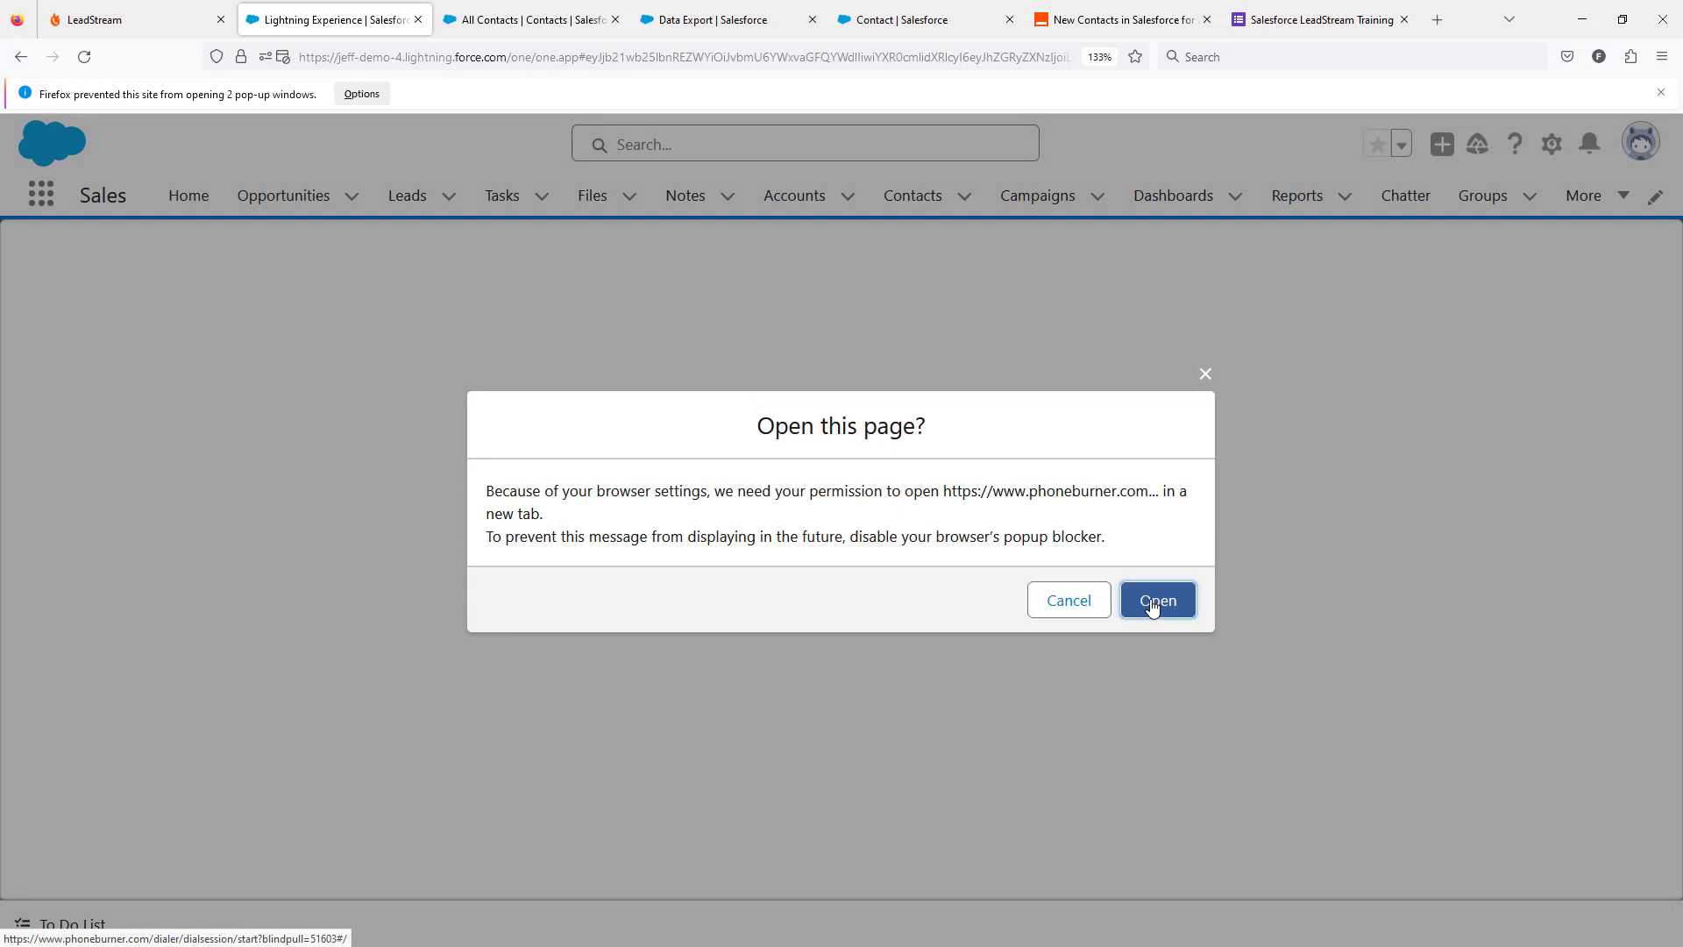